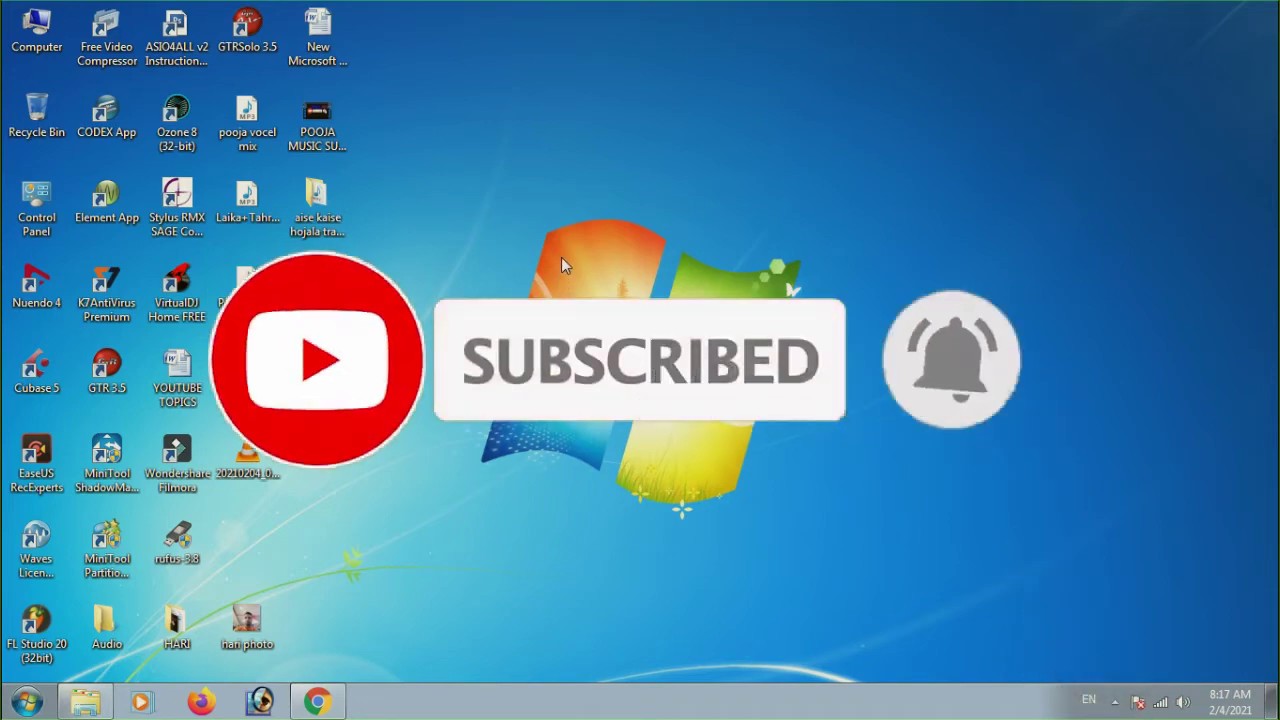
pyautogui.rightClick(517, 178)
pyautogui.click(570, 231)
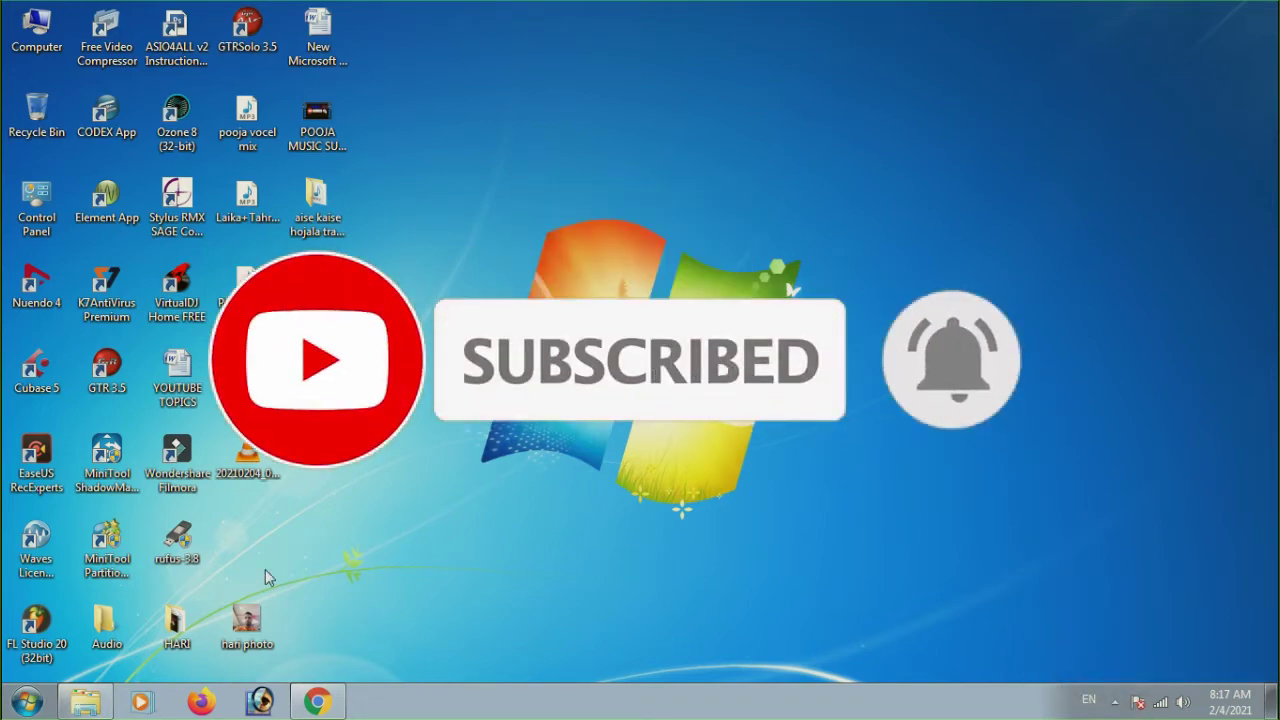
# Copy AutoTuneVST.dll from the "auto tune vst rovee and stylus remix icon" folder in STUDIO SOFTWARE and minimize the window
pyautogui.click(85, 700)
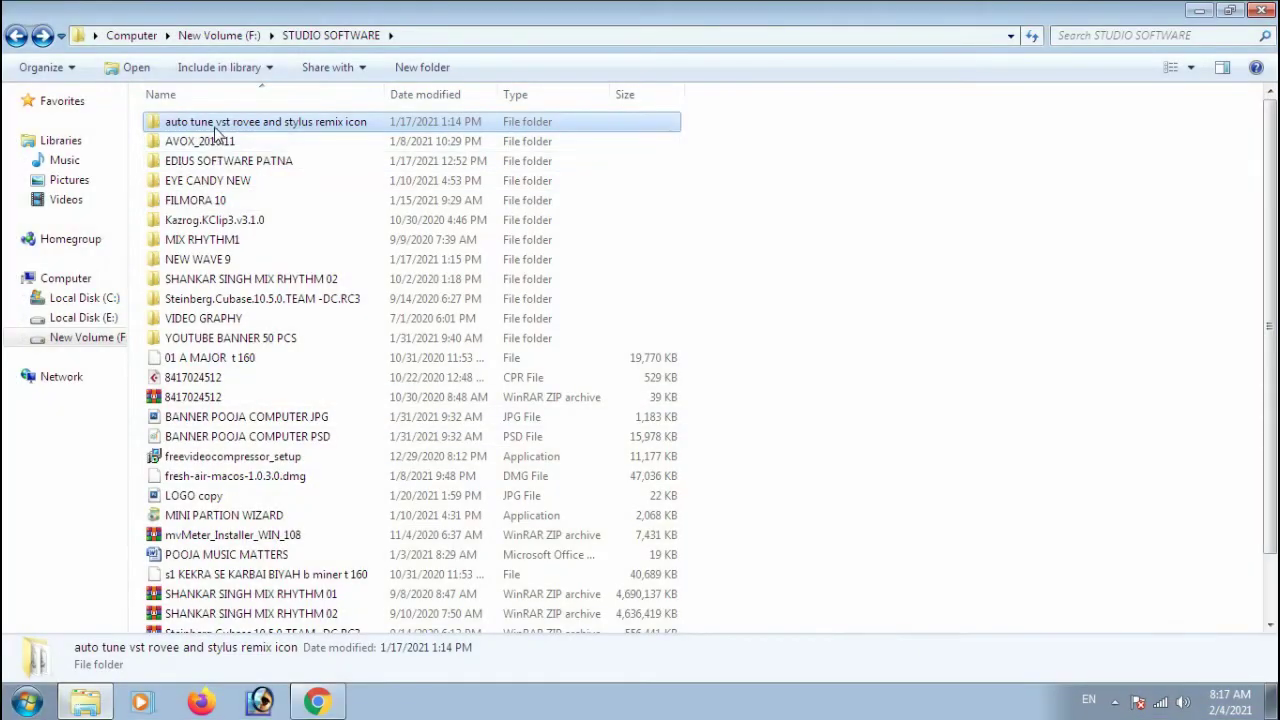
pyautogui.doubleClick(224, 124)
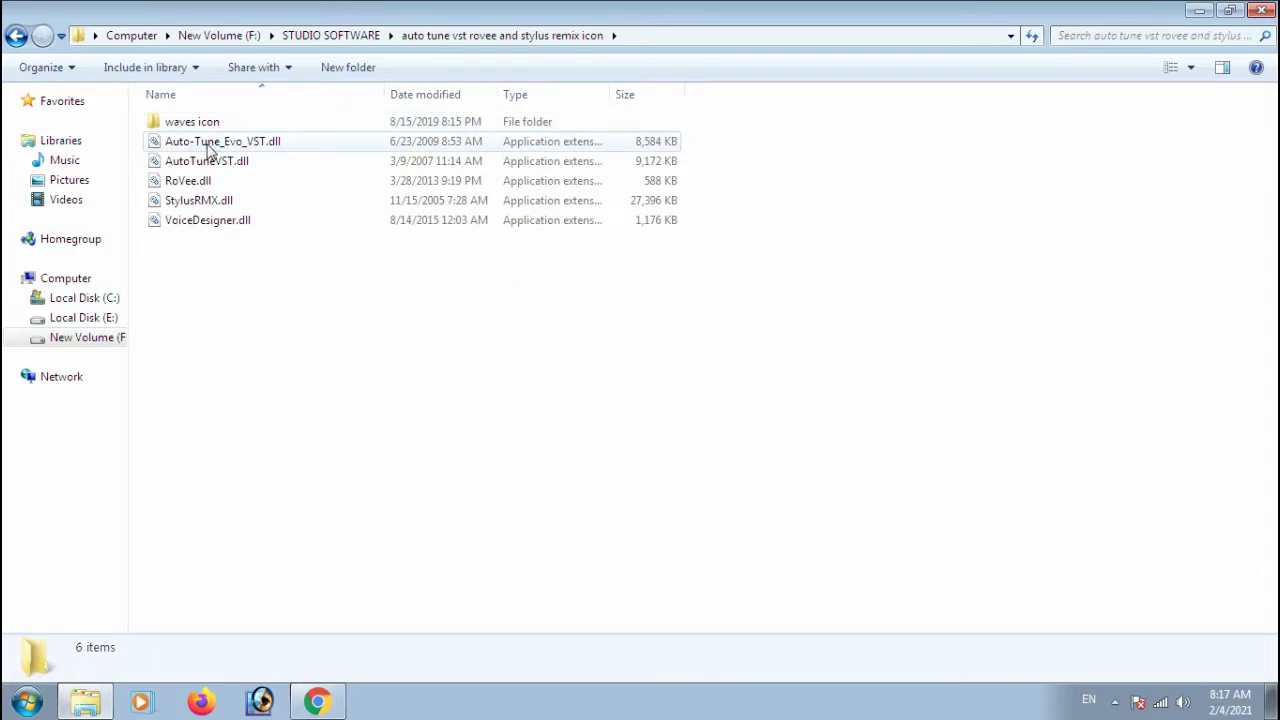
pyautogui.click(211, 145)
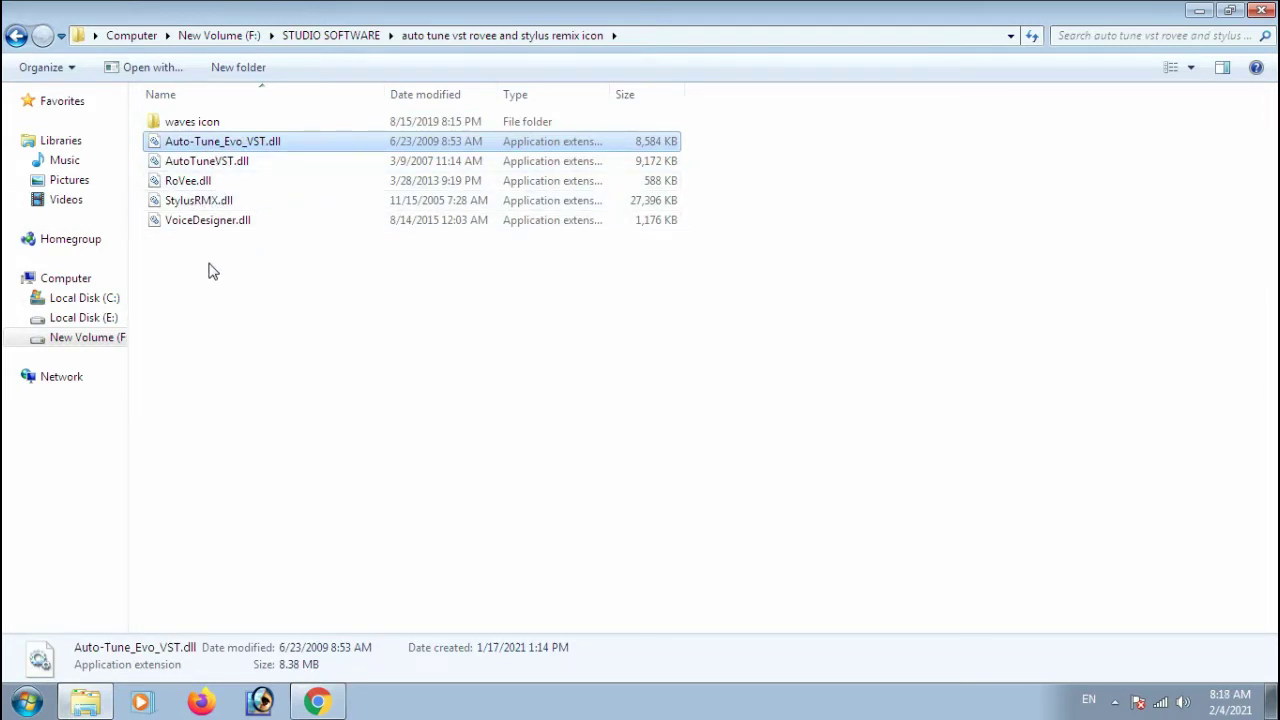
pyautogui.click(214, 162)
pyautogui.rightClick(214, 162)
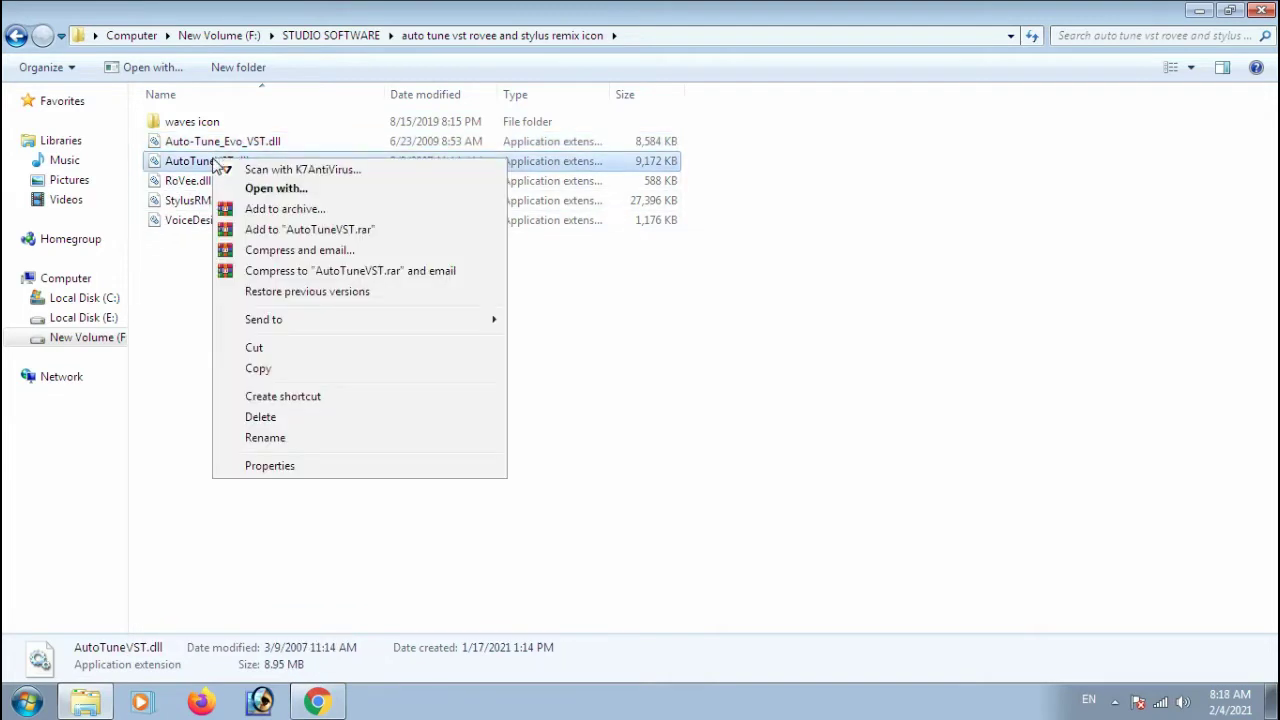
pyautogui.click(262, 370)
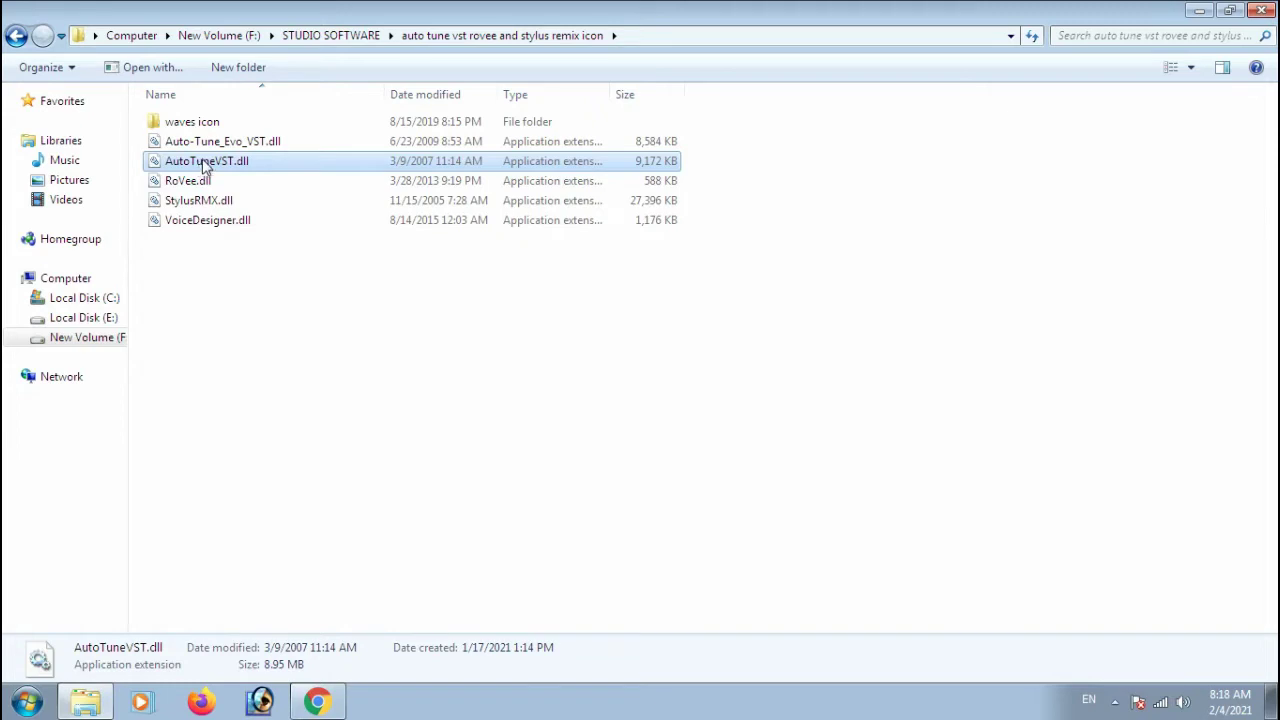
pyautogui.click(1198, 16)
pyautogui.rightClick(506, 188)
pyautogui.click(558, 238)
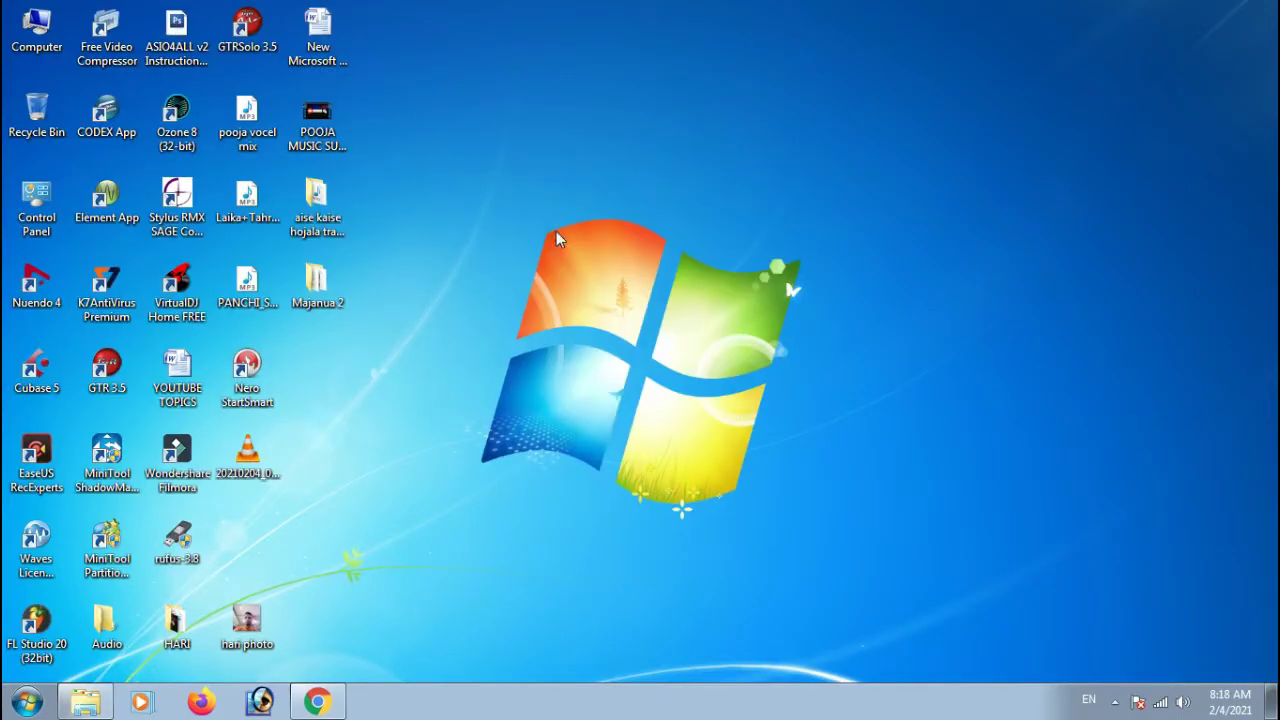
pyautogui.rightClick(558, 238)
pyautogui.click(566, 245)
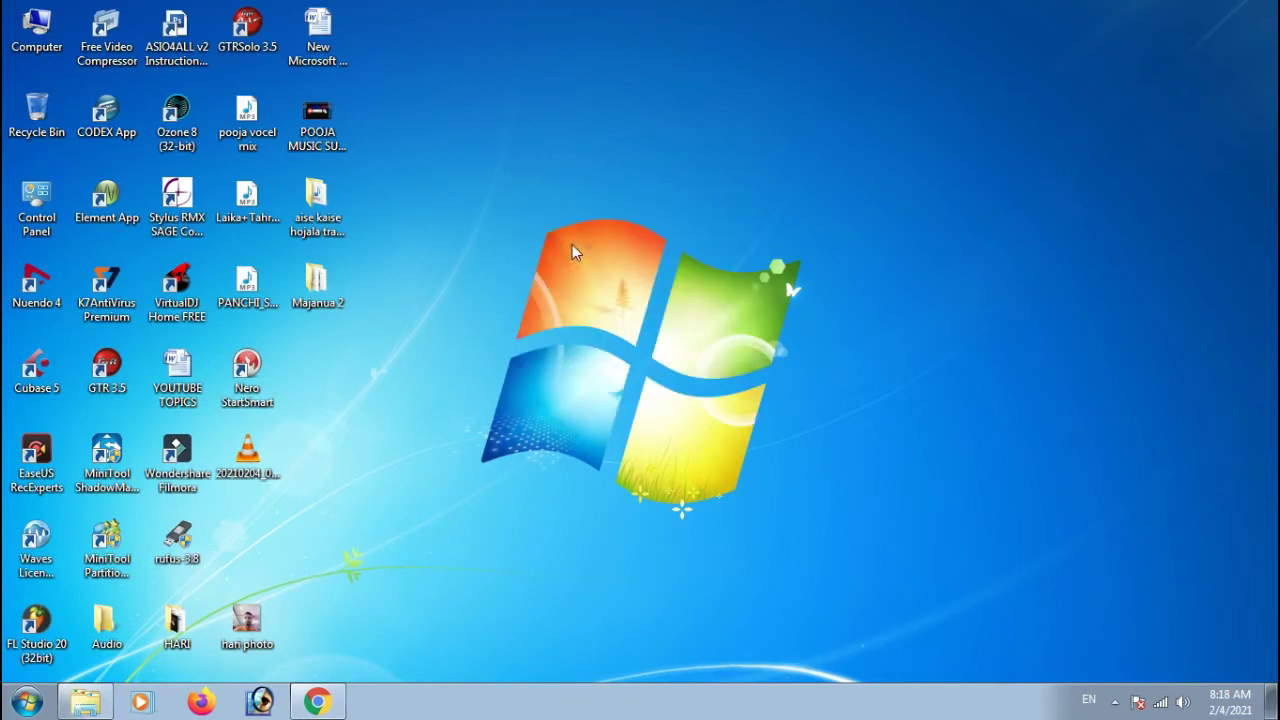
# Open the Steinberg folder inside Program Files on Local Disk (C:)
pyautogui.doubleClick(16, 52)
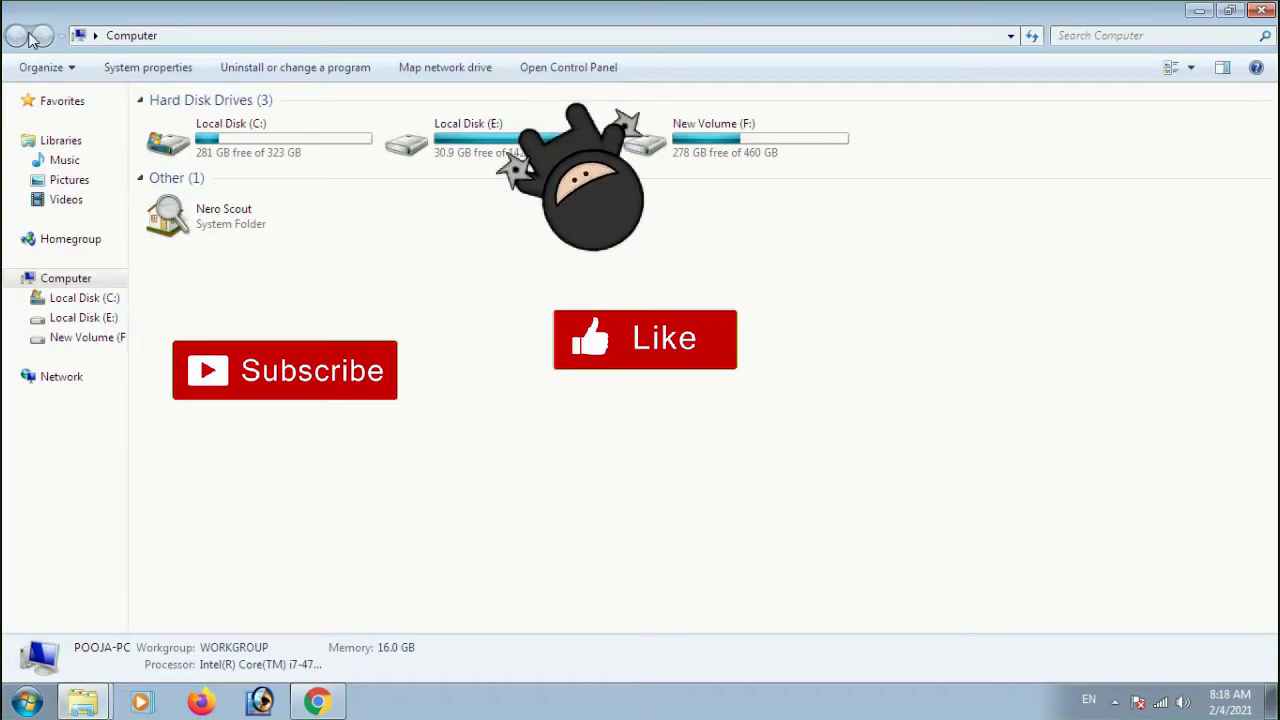
pyautogui.doubleClick(235, 137)
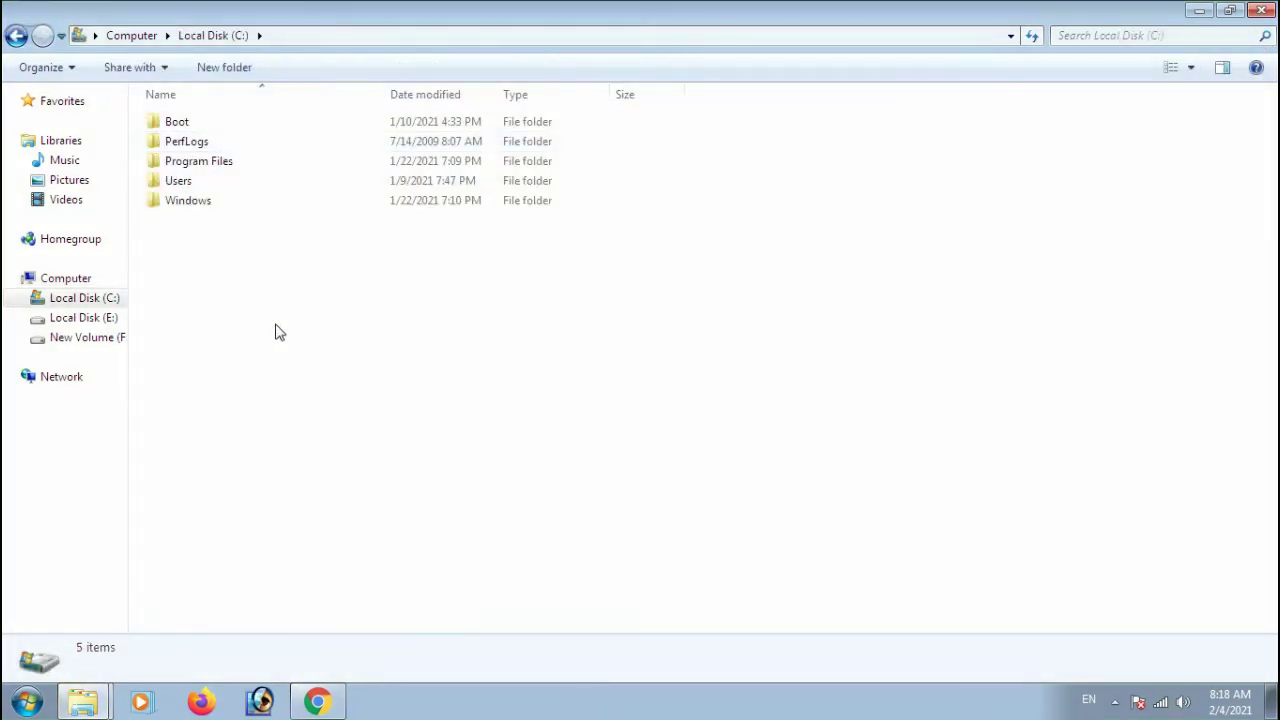
pyautogui.doubleClick(205, 165)
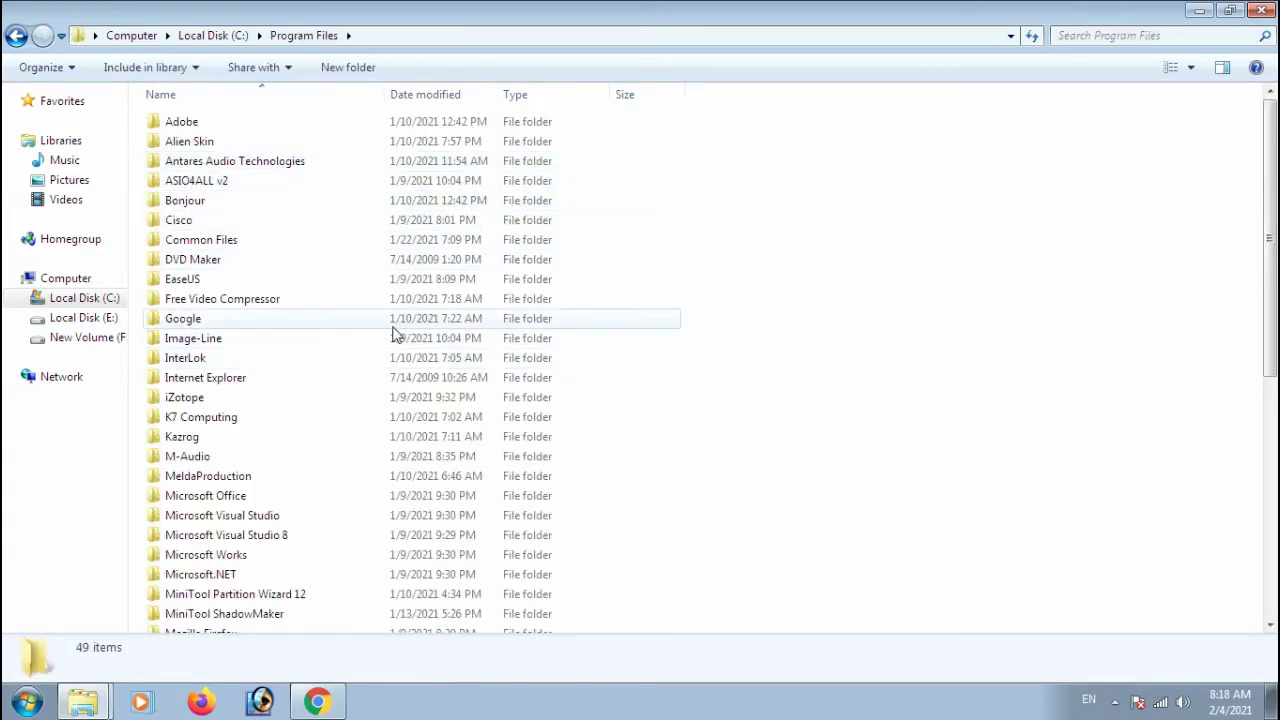
pyautogui.scroll(-1, 390, 340)
pyautogui.scroll(1, 388, 343)
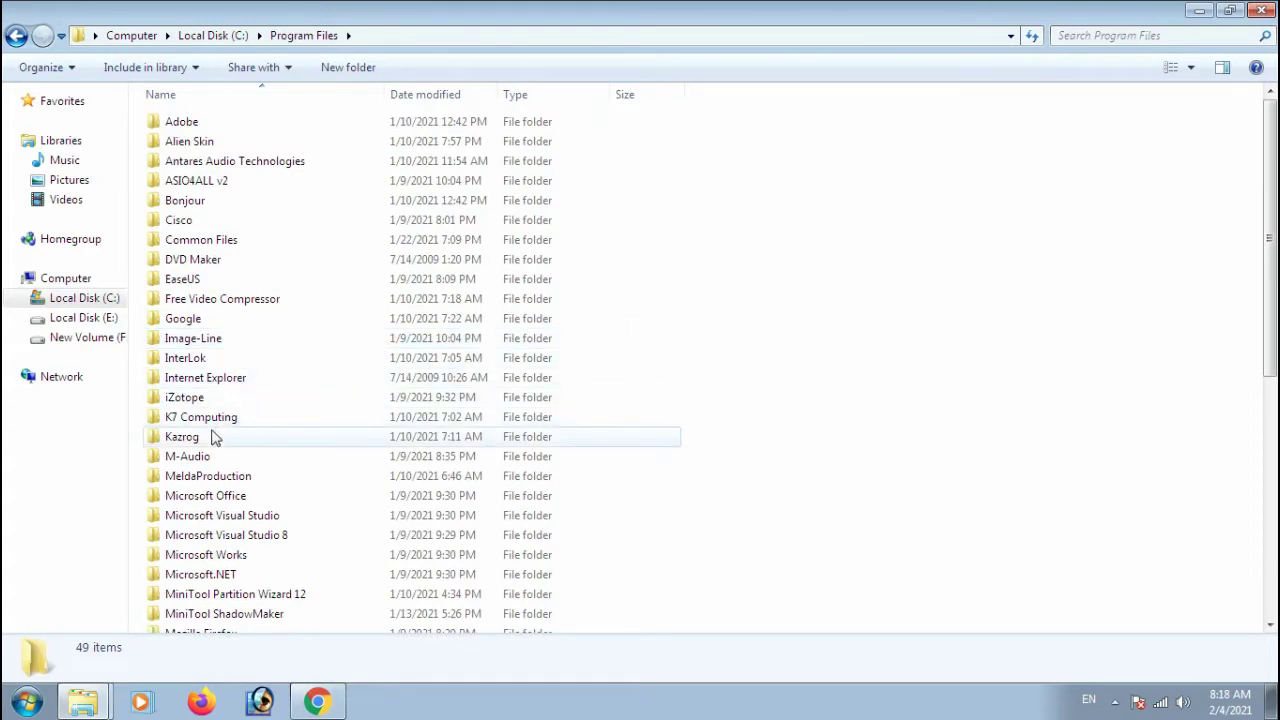
pyautogui.click(186, 480)
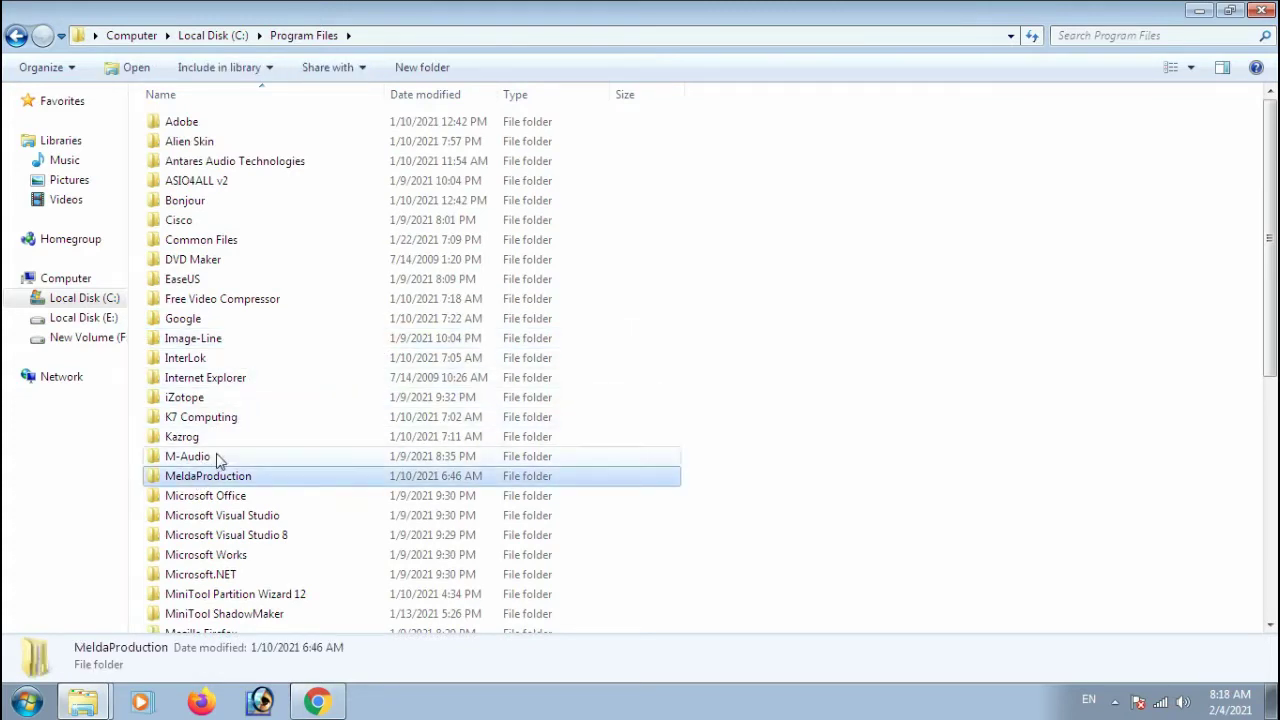
pyautogui.press('s')
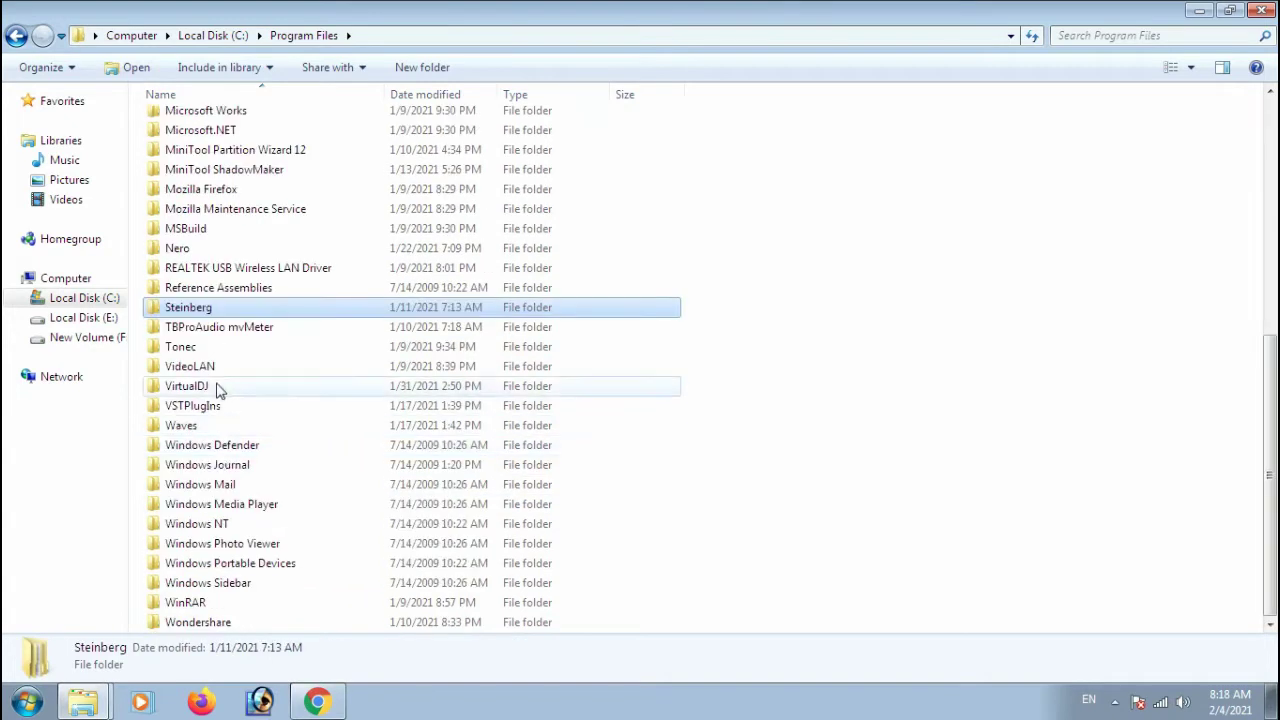
pyautogui.doubleClick(195, 313)
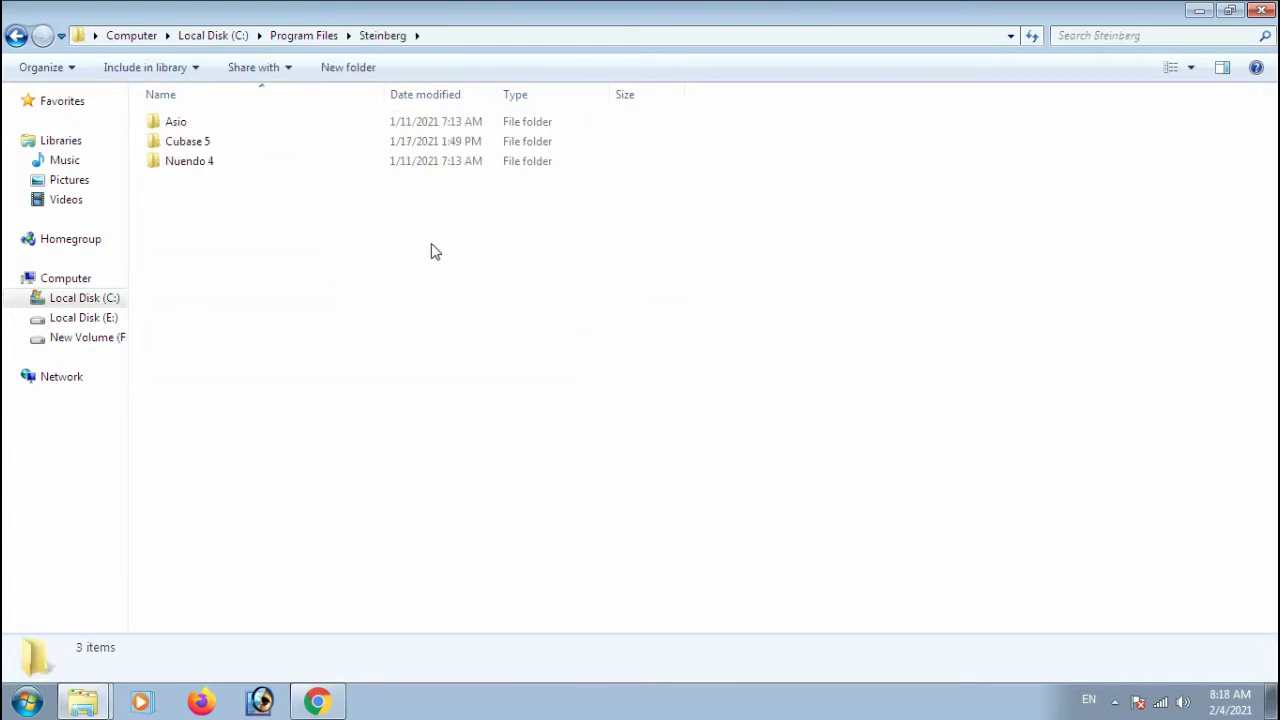
pyautogui.doubleClick(185, 162)
pyautogui.click(185, 164)
pyautogui.click(16, 37)
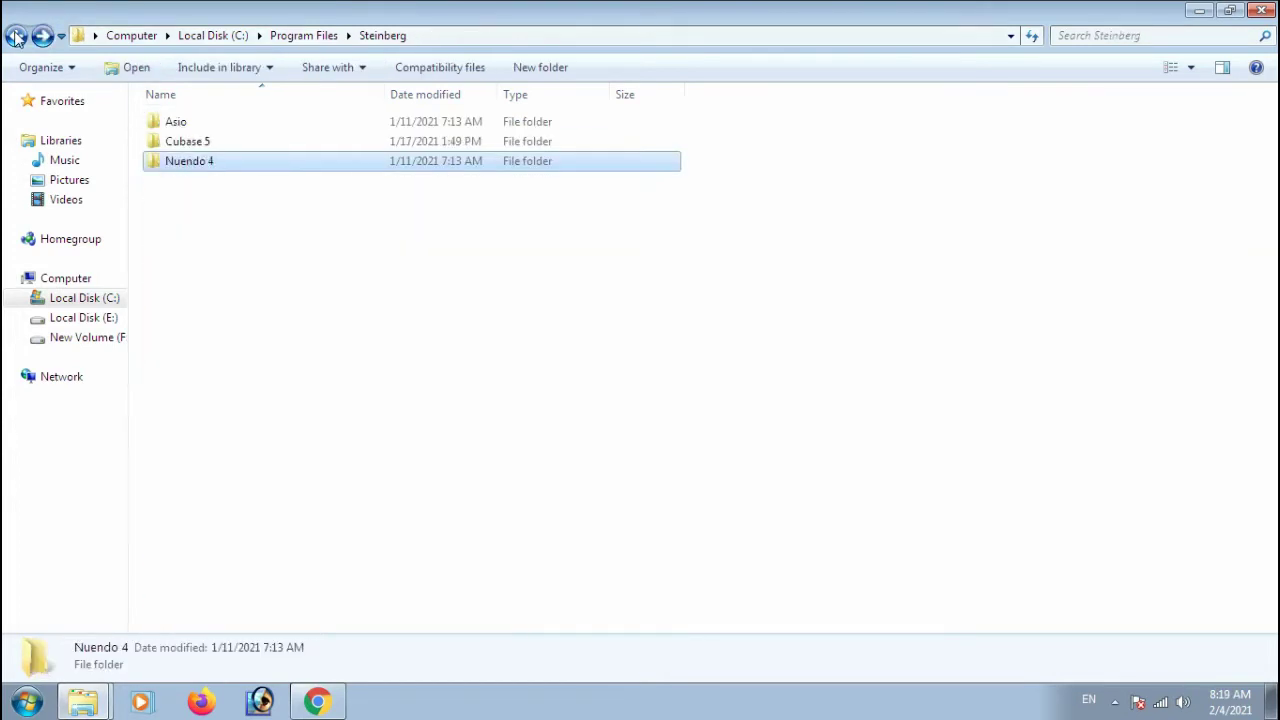
# Open the VSTPlugins folder inside the Cubase 5 program folder
pyautogui.doubleClick(190, 149)
pyautogui.click(190, 147)
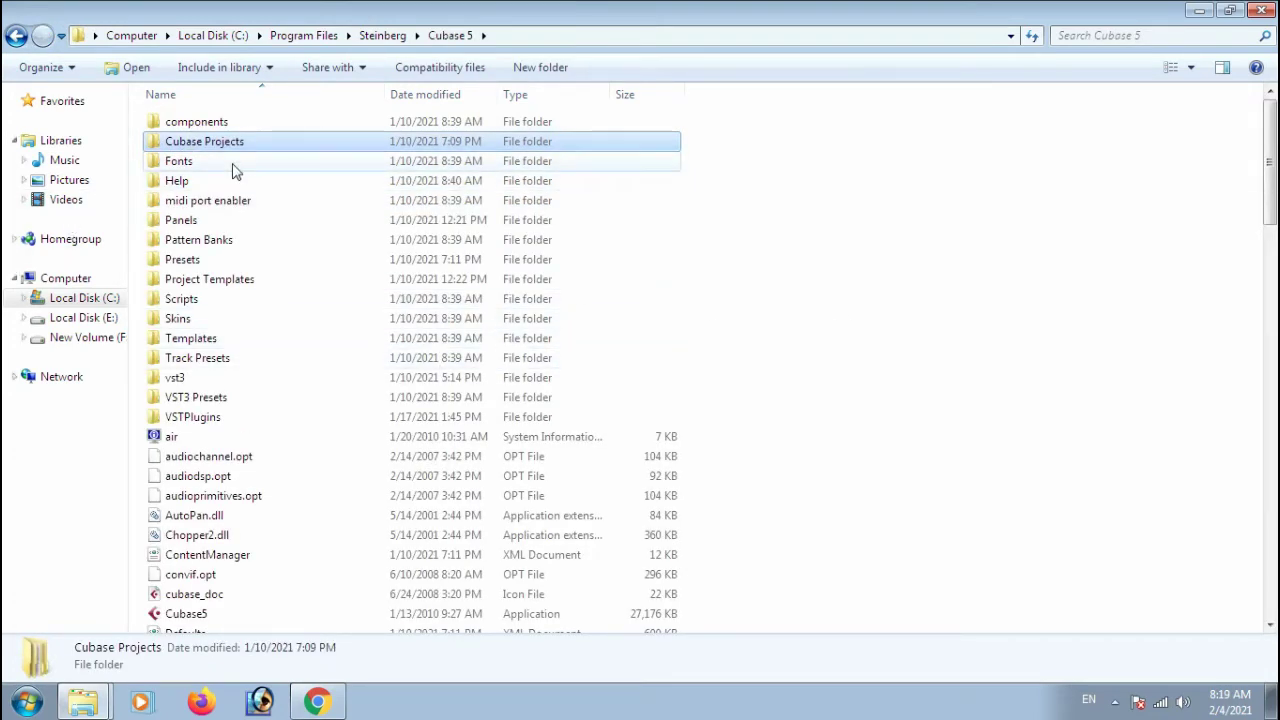
pyautogui.scroll(-2, 645, 328)
pyautogui.scroll(1, 645, 330)
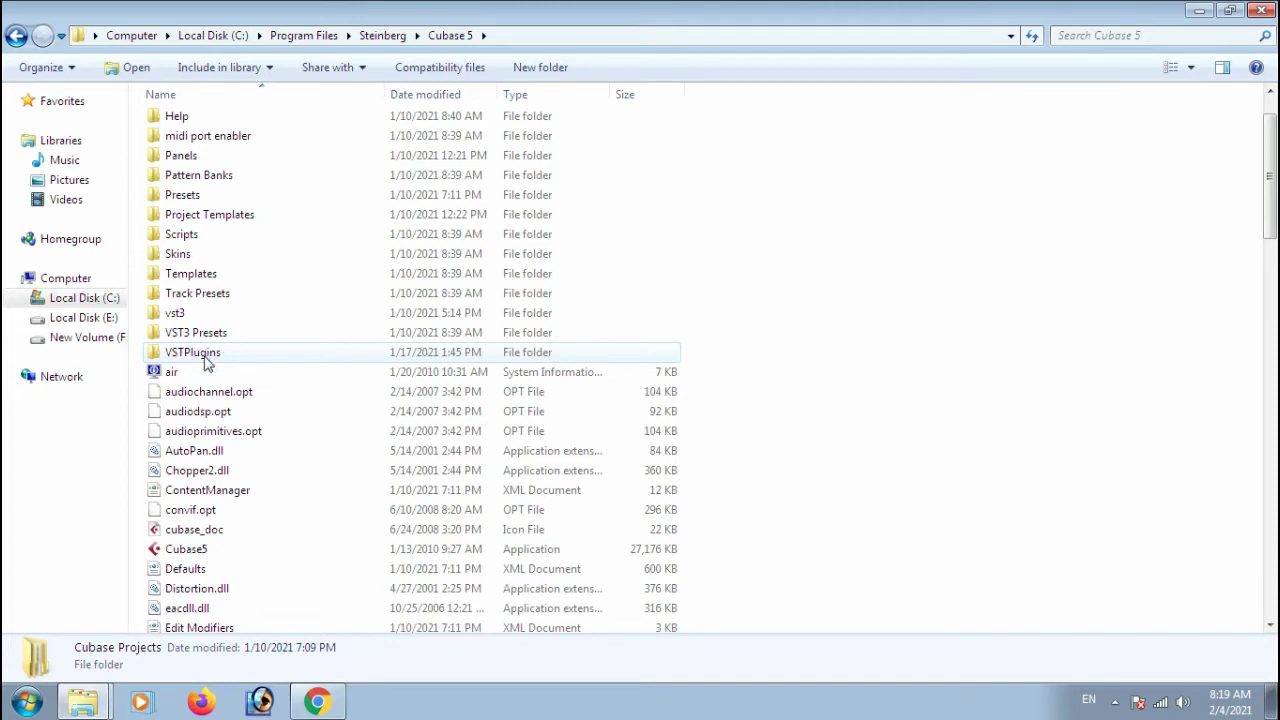
pyautogui.doubleClick(205, 362)
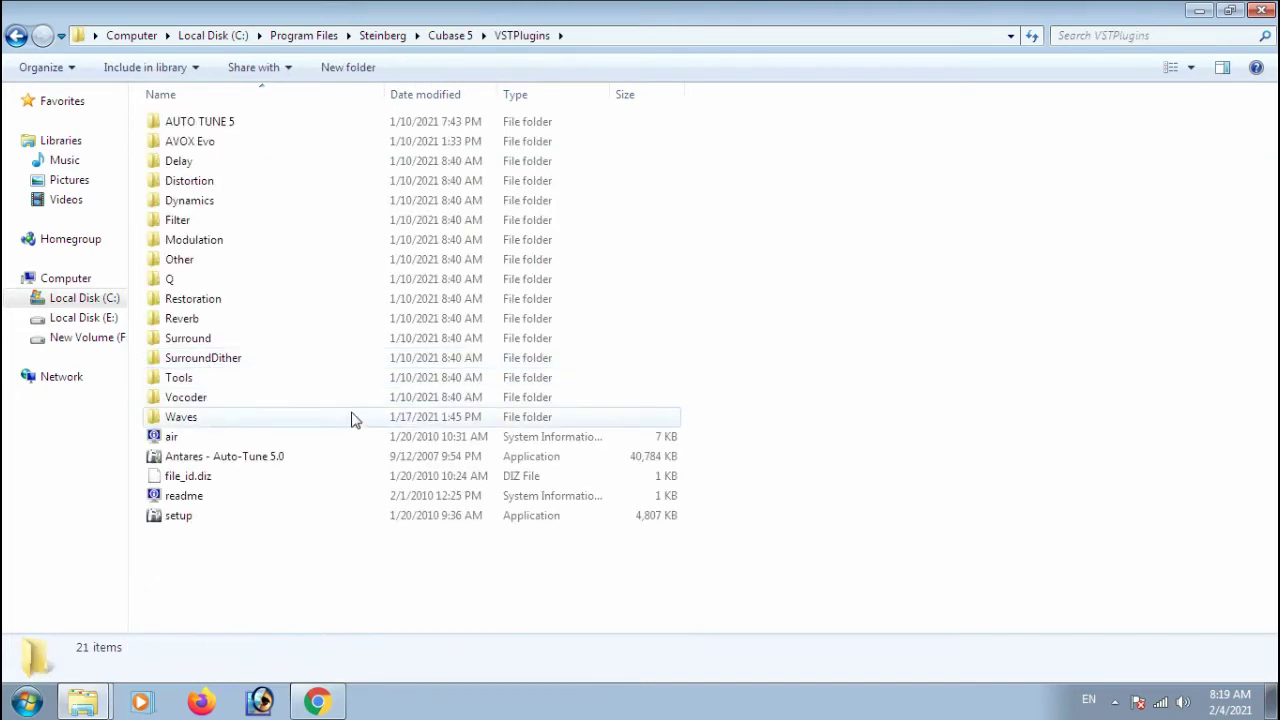
# Create a new folder named AUTO TUNE in the VSTPlugins folder
pyautogui.rightClick(210, 567)
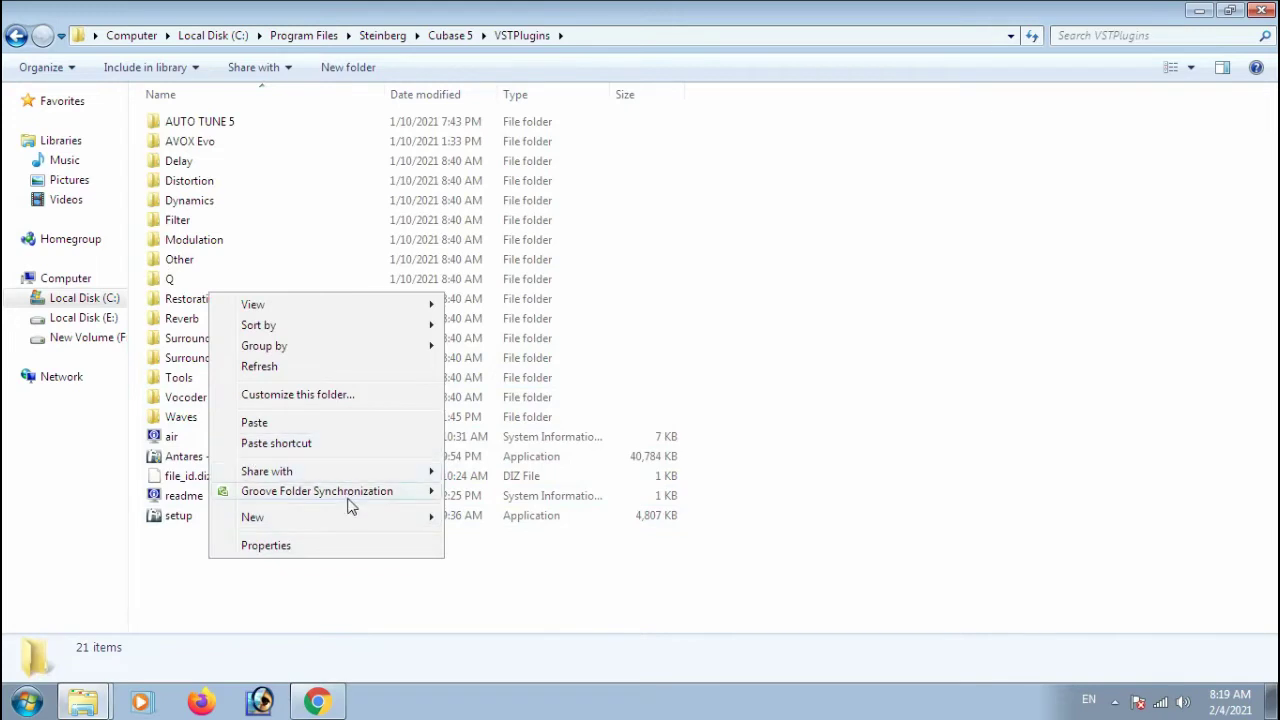
pyautogui.moveTo(440, 518)
pyautogui.click(487, 517)
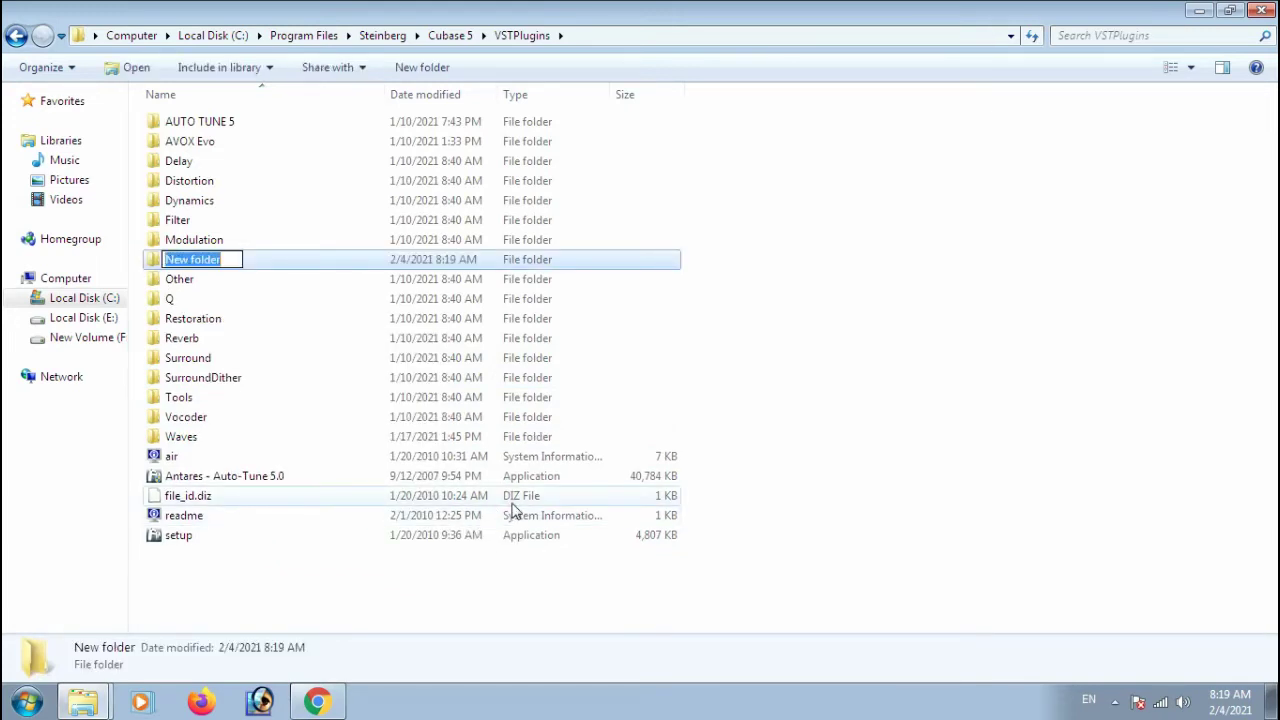
pyautogui.write('Vaut')
pyautogui.press('BackSpace')
pyautogui.press('BackSpace')
pyautogui.press('BackSpace')
pyautogui.write('AUTO TUNE')
pyautogui.click(180, 377)
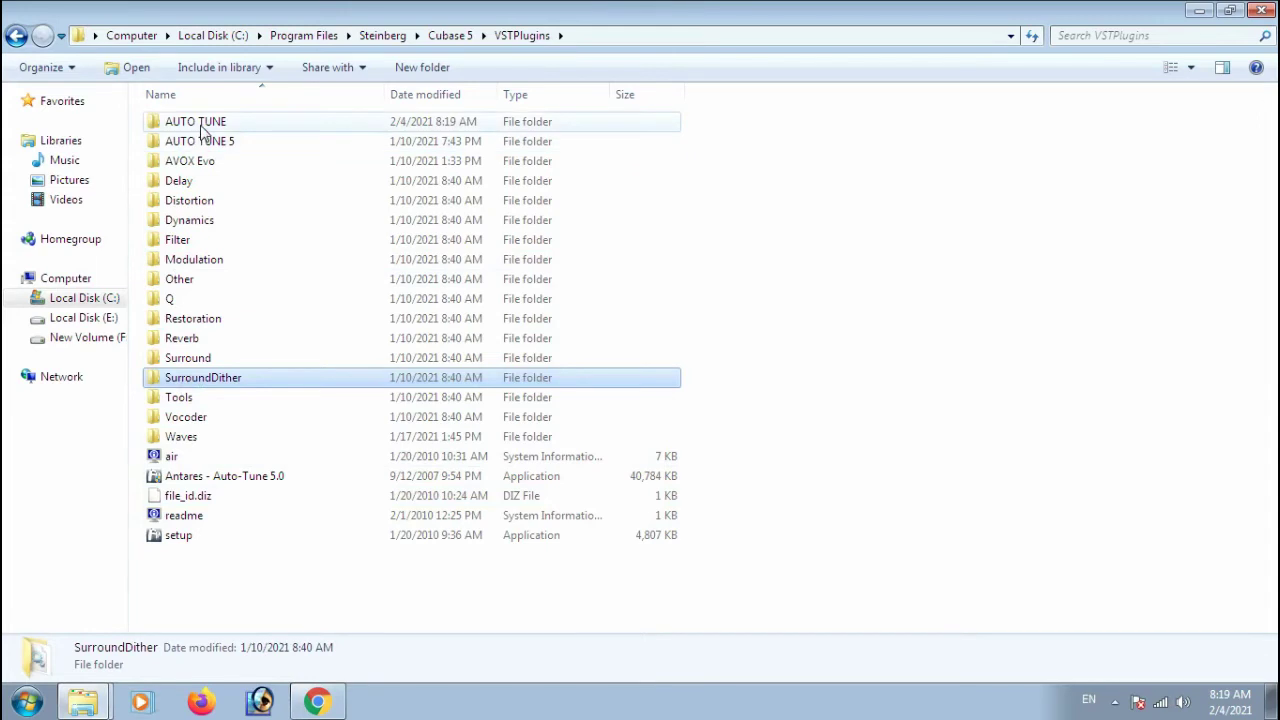
# Paste the copied AutoTuneVST.dll into the AUTO TUNE folder with administrator permission and close the folder window
pyautogui.doubleClick(201, 124)
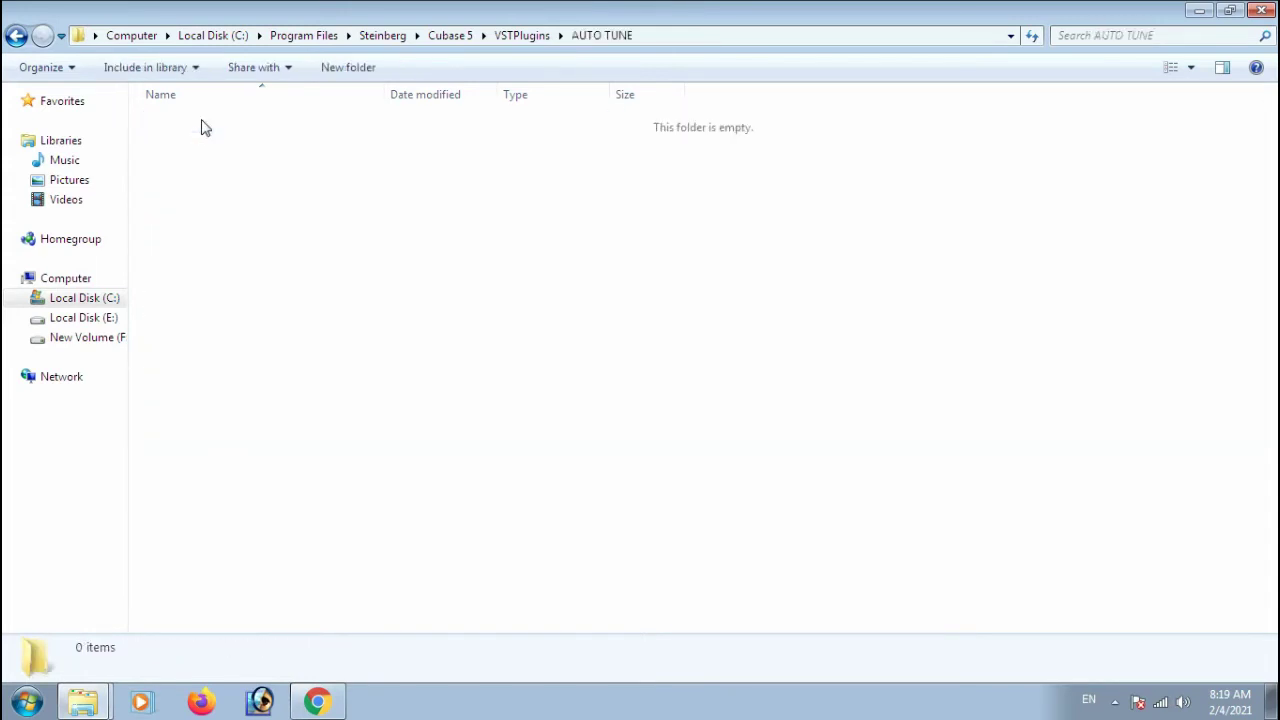
pyautogui.rightClick(267, 182)
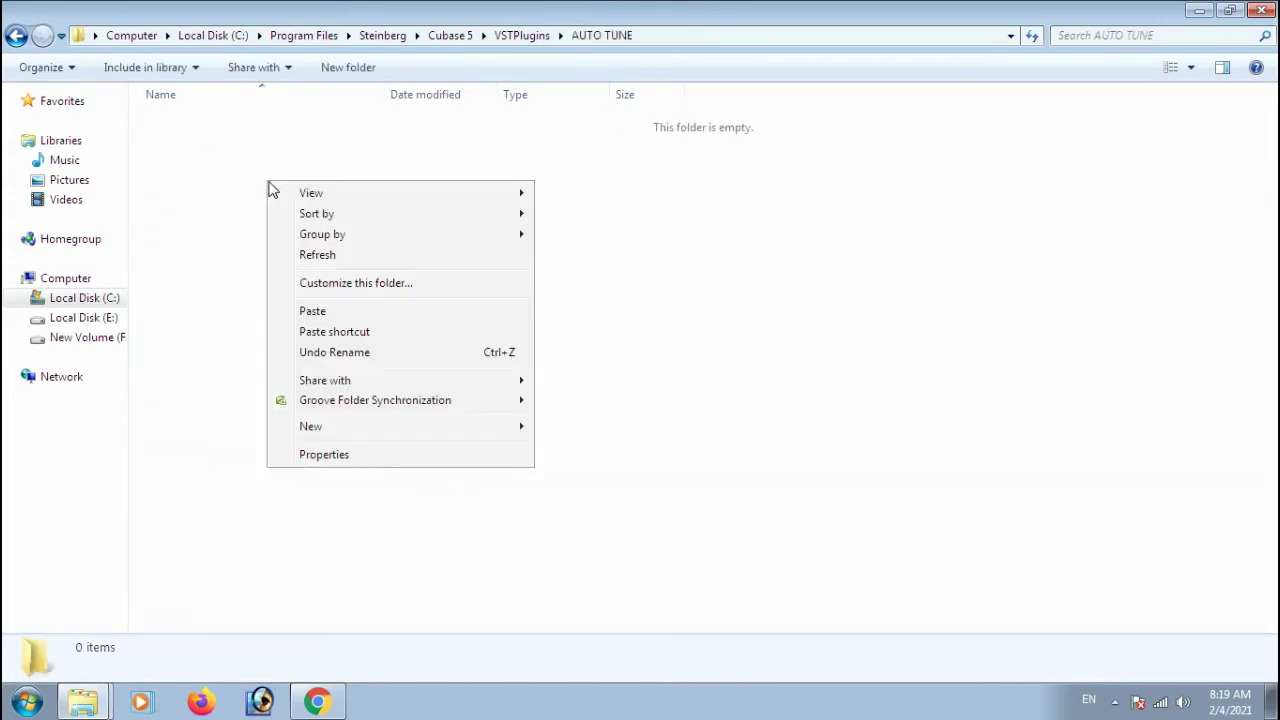
pyautogui.click(337, 315)
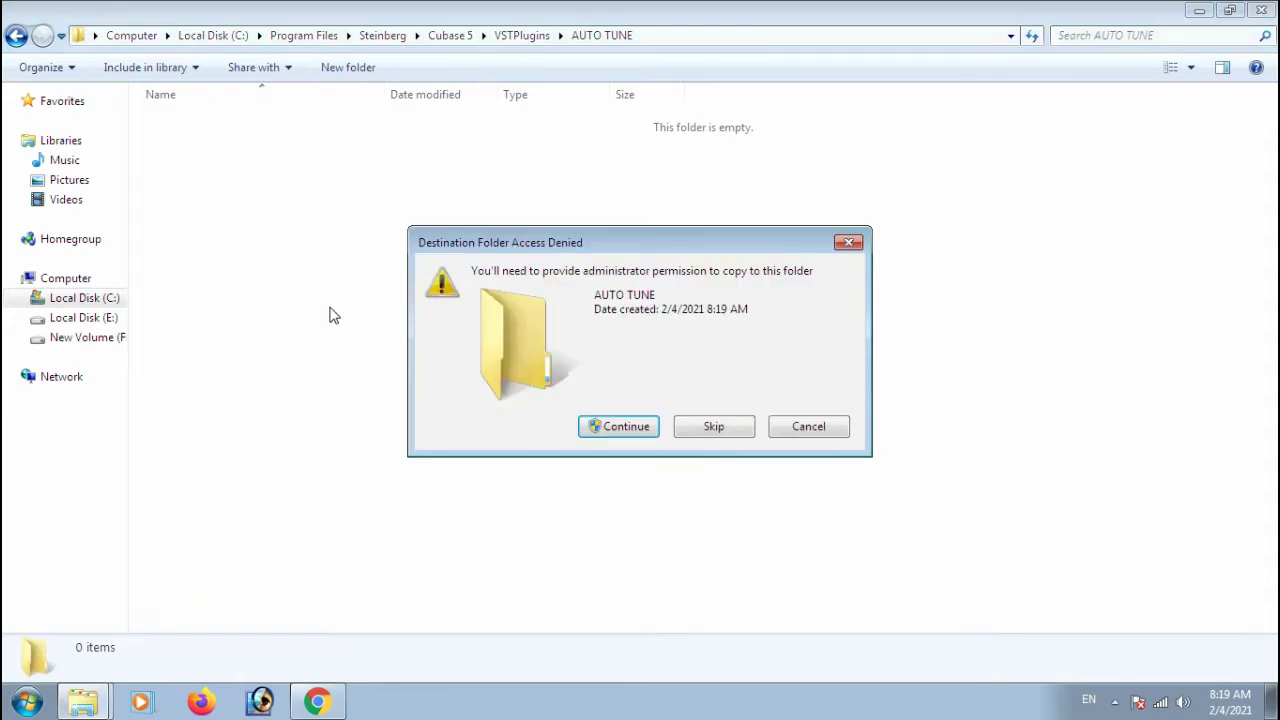
pyautogui.click(593, 428)
pyautogui.click(446, 366)
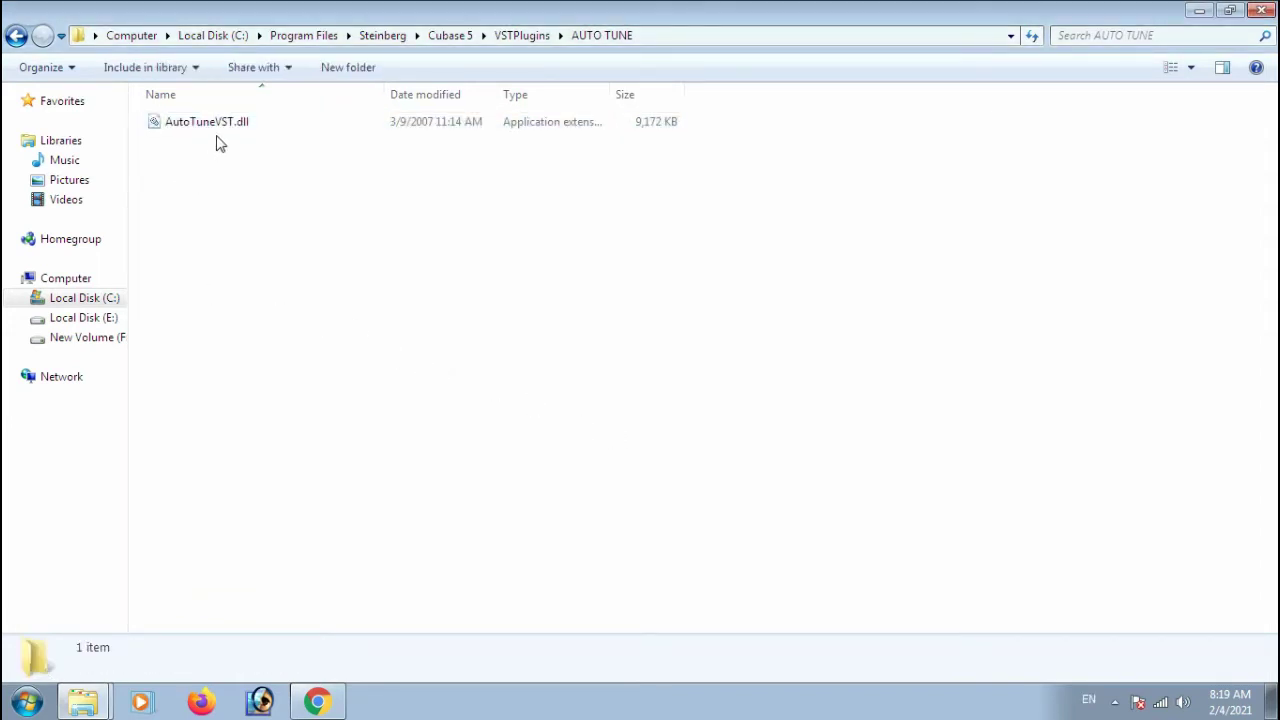
pyautogui.click(1262, 10)
pyautogui.rightClick(541, 142)
pyautogui.click(535, 166)
pyautogui.rightClick(533, 158)
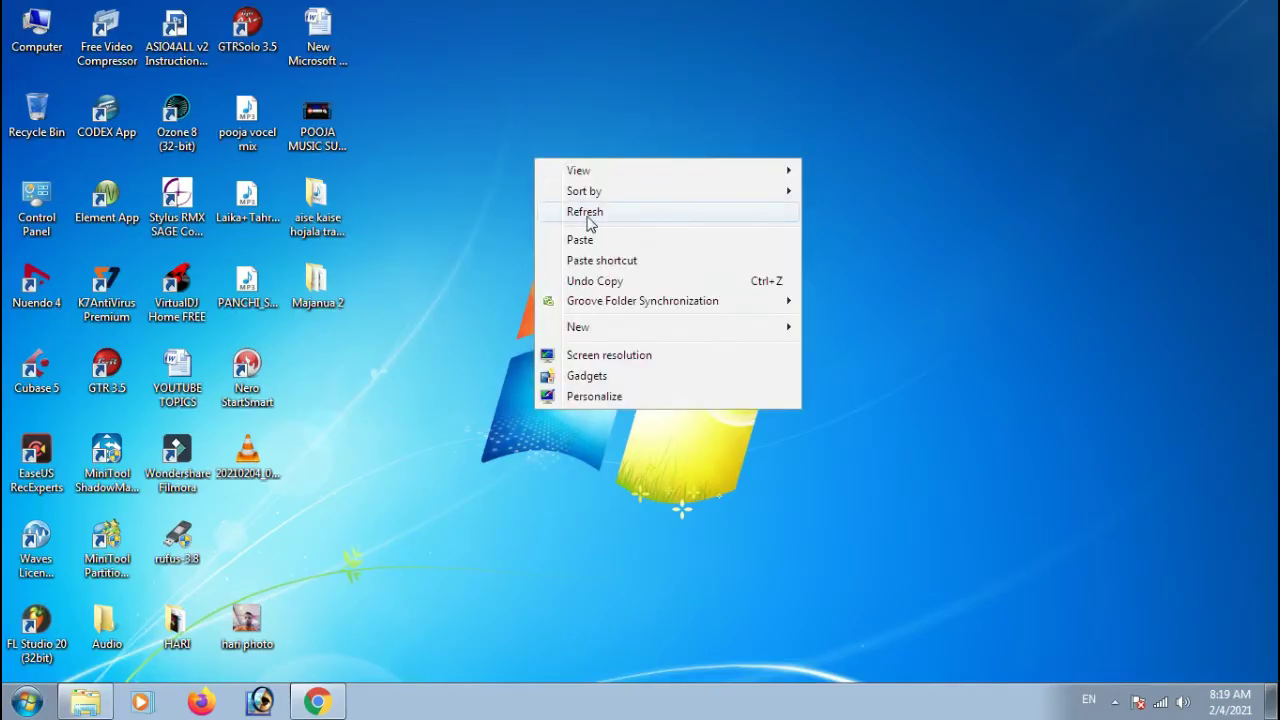
pyautogui.click(549, 210)
pyautogui.rightClick(493, 205)
pyautogui.click(533, 256)
pyautogui.rightClick(493, 231)
pyautogui.click(537, 272)
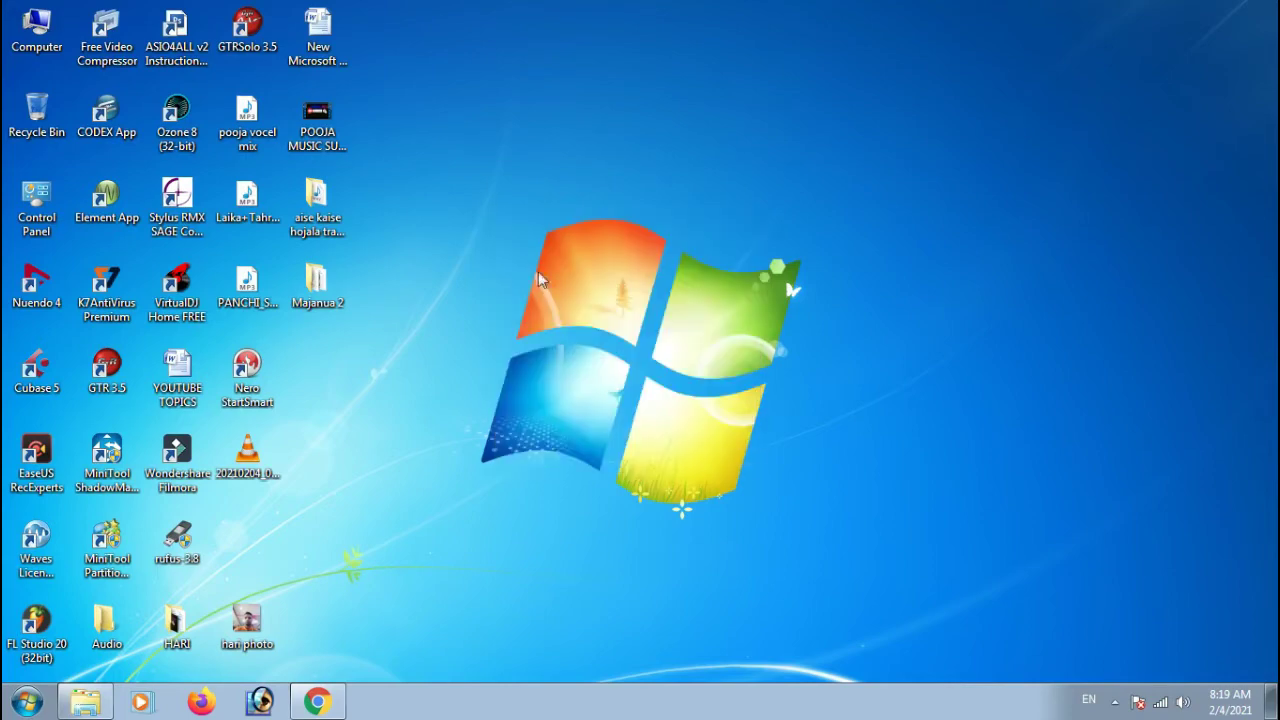
pyautogui.rightClick(526, 248)
pyautogui.click(565, 300)
pyautogui.rightClick(517, 241)
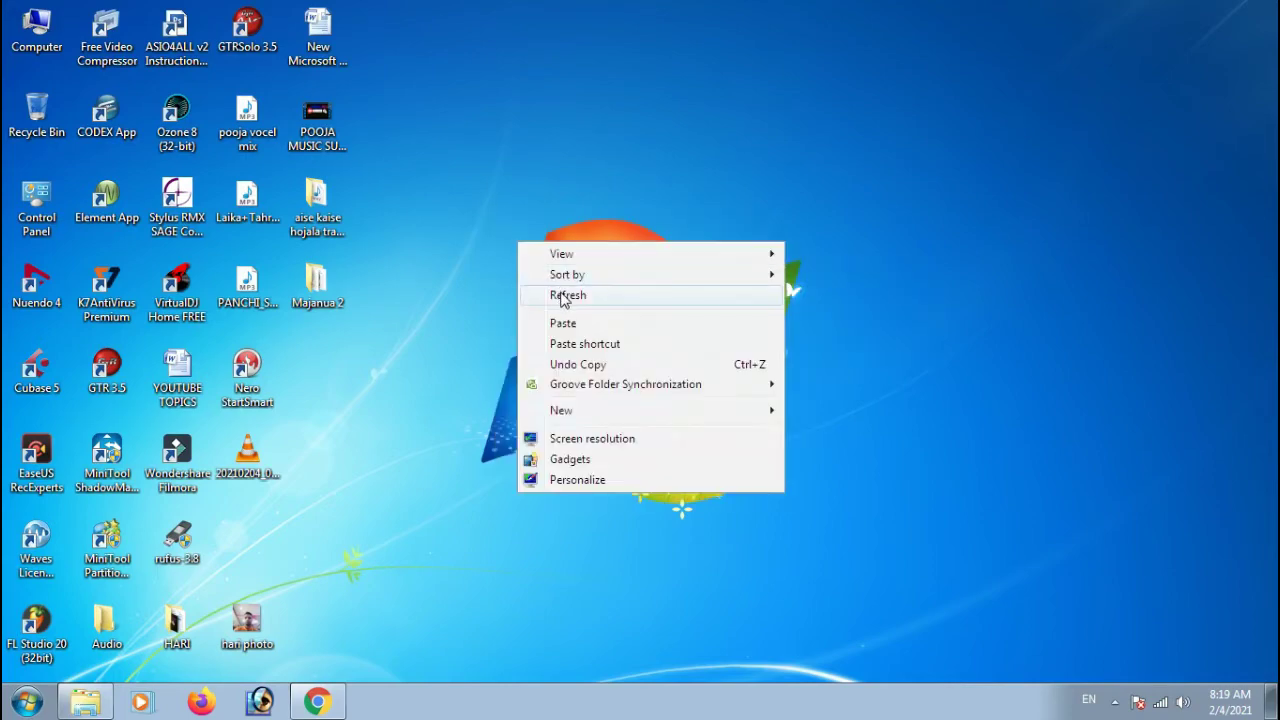
pyautogui.click(563, 295)
pyautogui.rightClick(520, 249)
pyautogui.click(566, 303)
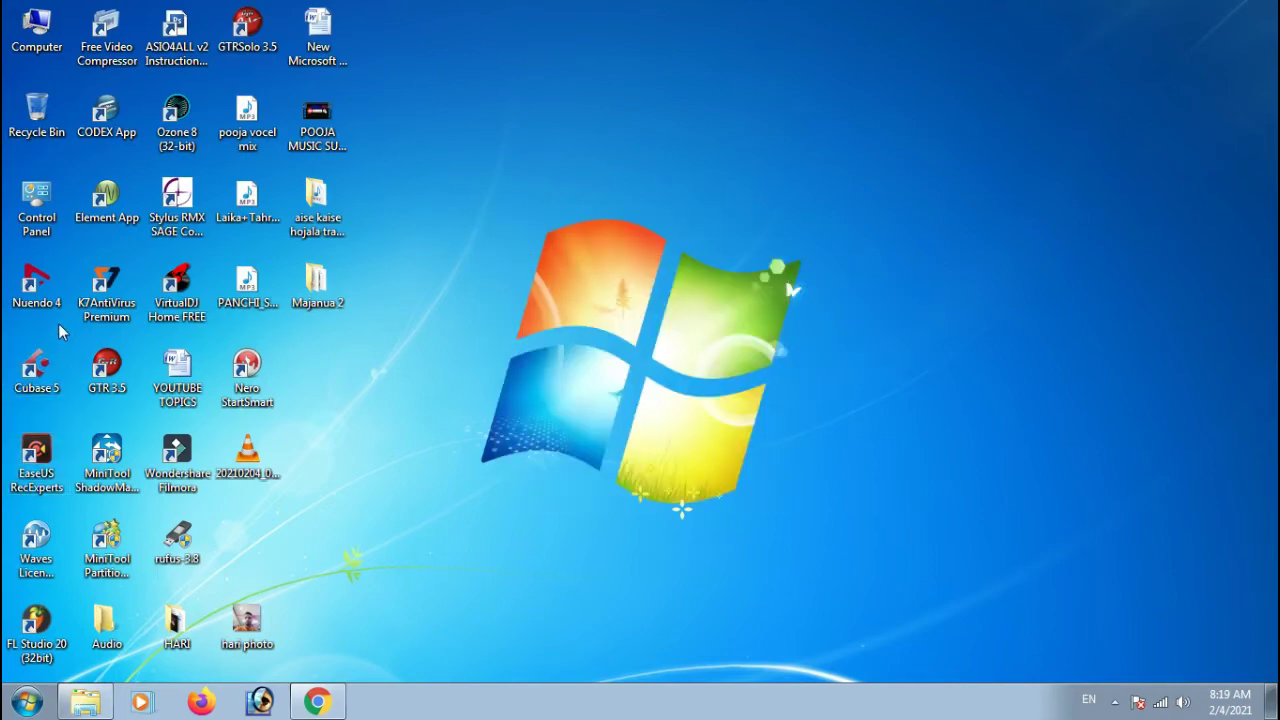
# Launch Cubase 5, skipping the missing Waves licenses and permanently allowing its network access, and create a new project in the default location
pyautogui.doubleClick(38, 370)
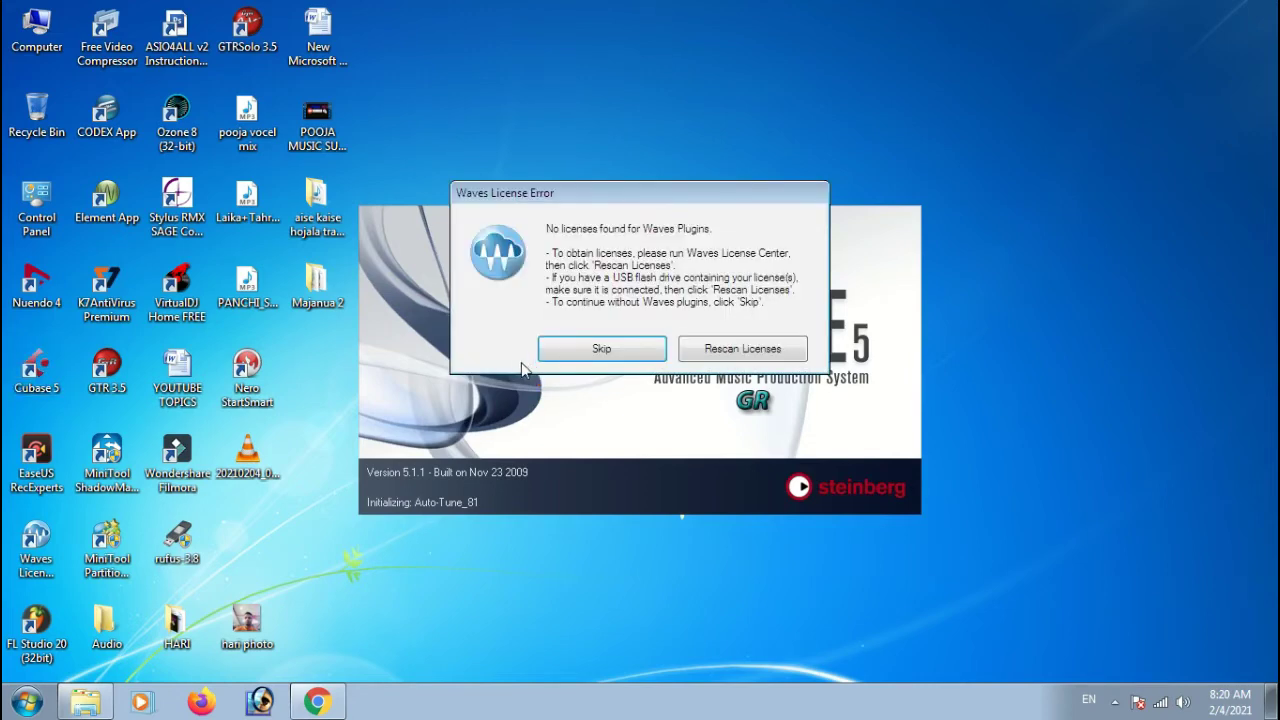
pyautogui.click(605, 349)
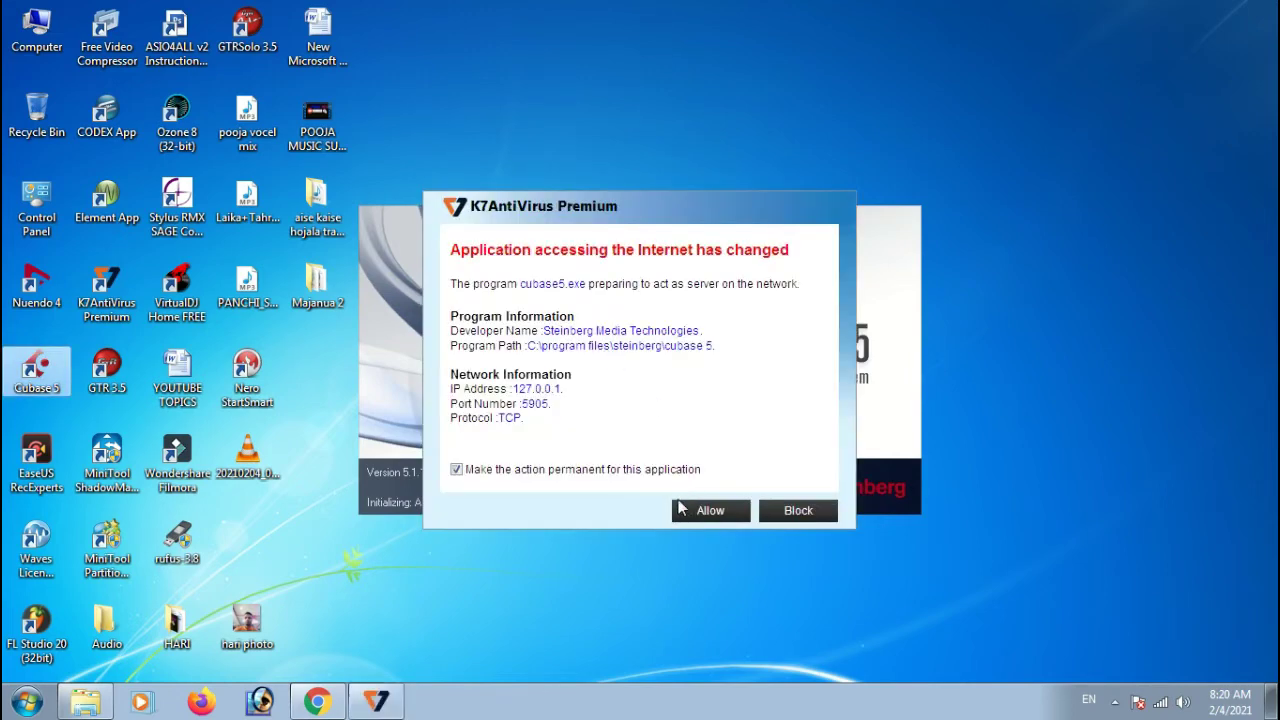
pyautogui.click(710, 510)
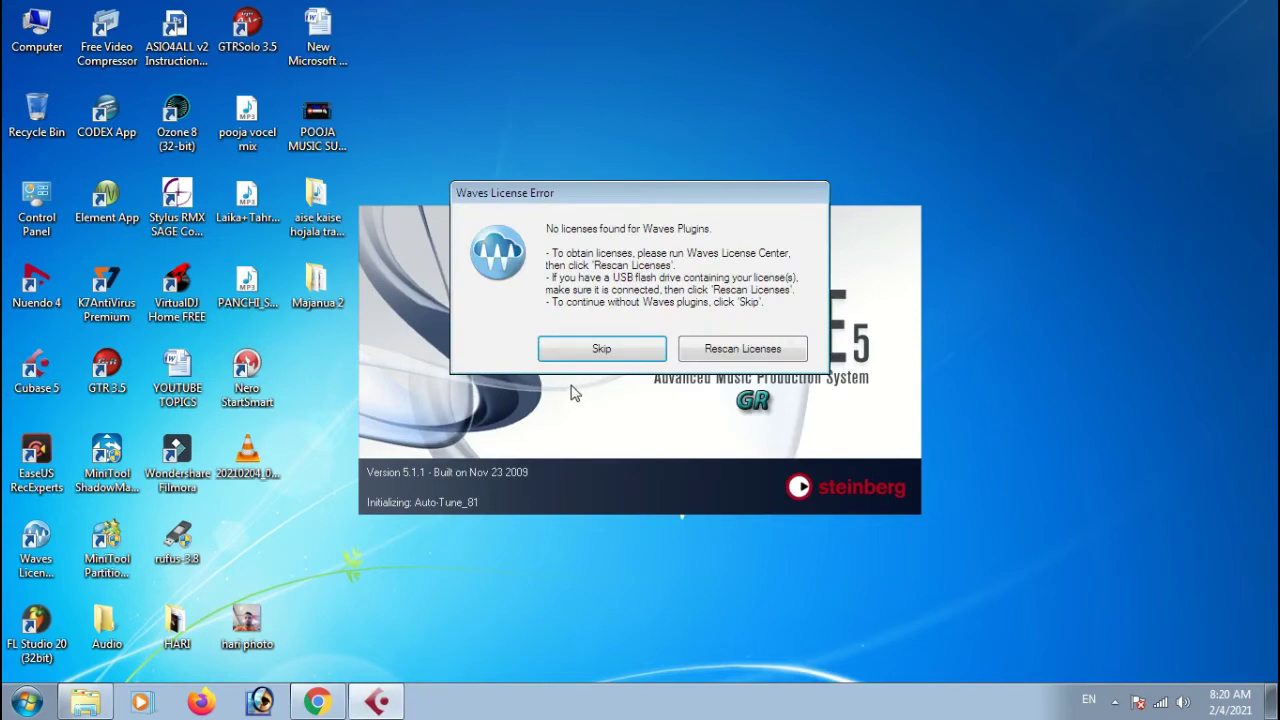
pyautogui.click(620, 352)
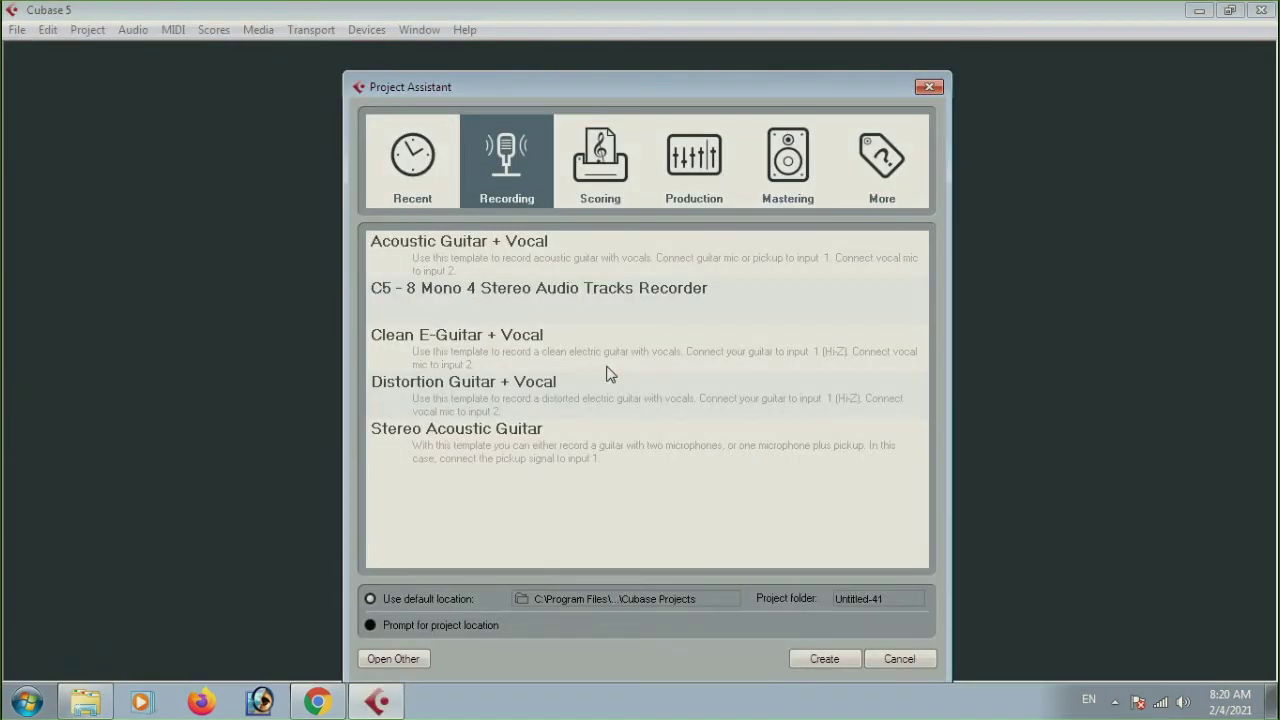
pyautogui.click(822, 658)
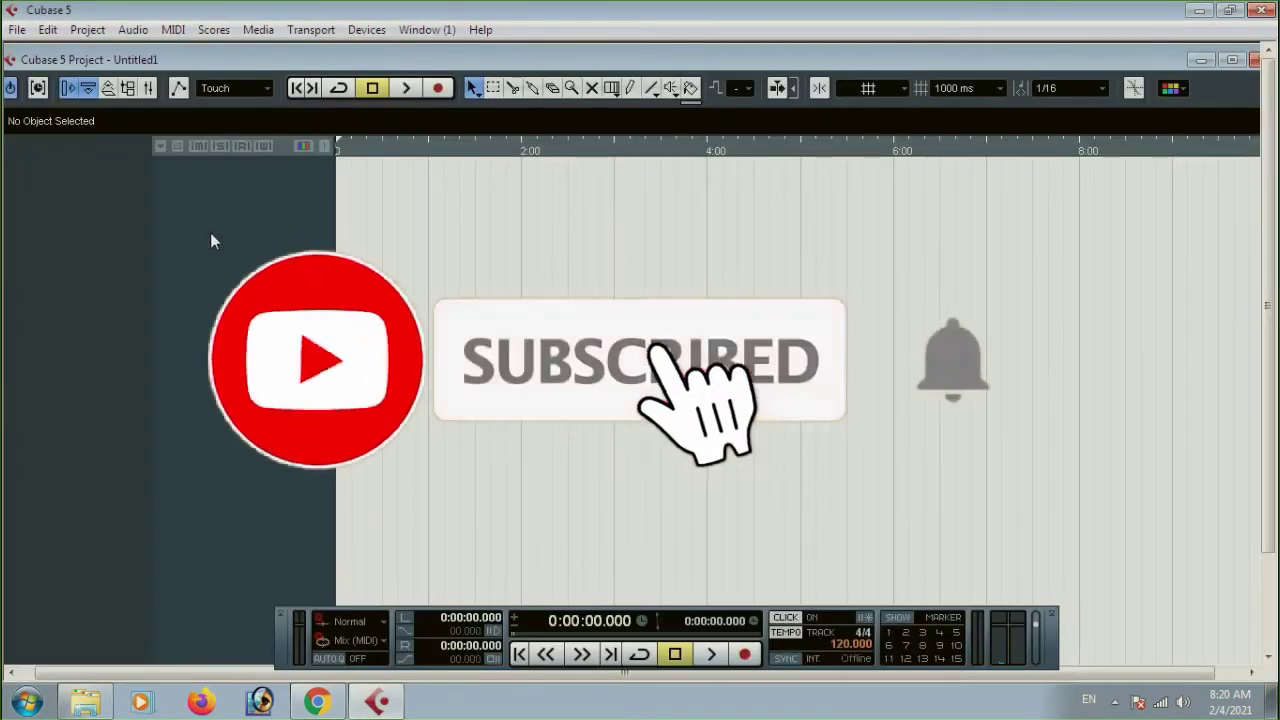
# Add a mono audio track to the new project
pyautogui.rightClick(234, 212)
pyautogui.click(270, 222)
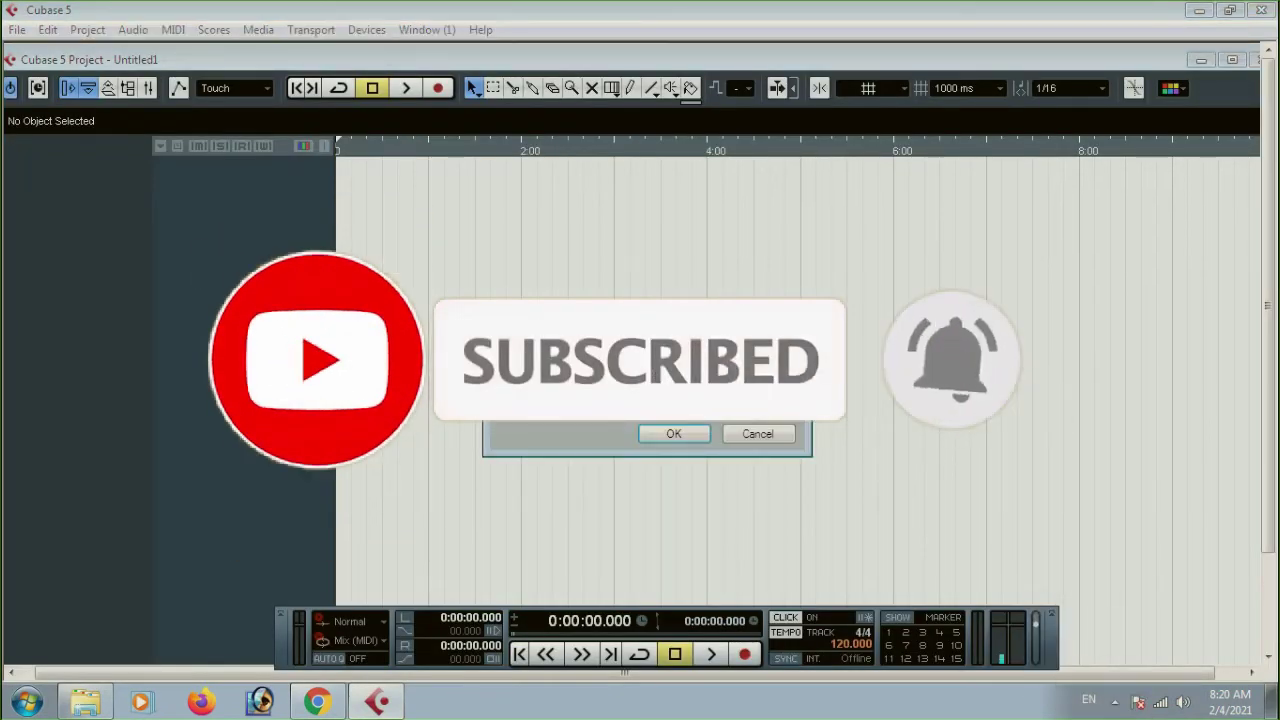
pyautogui.click(634, 362)
pyautogui.click(622, 382)
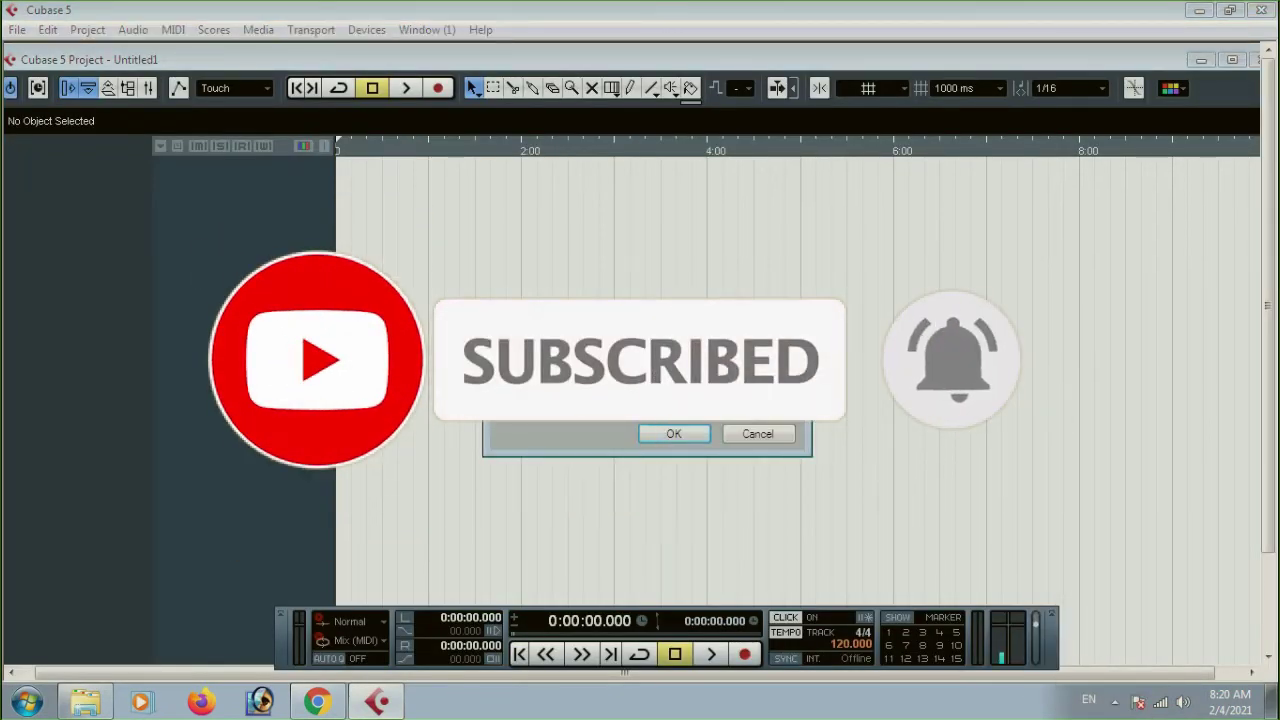
pyautogui.click(672, 435)
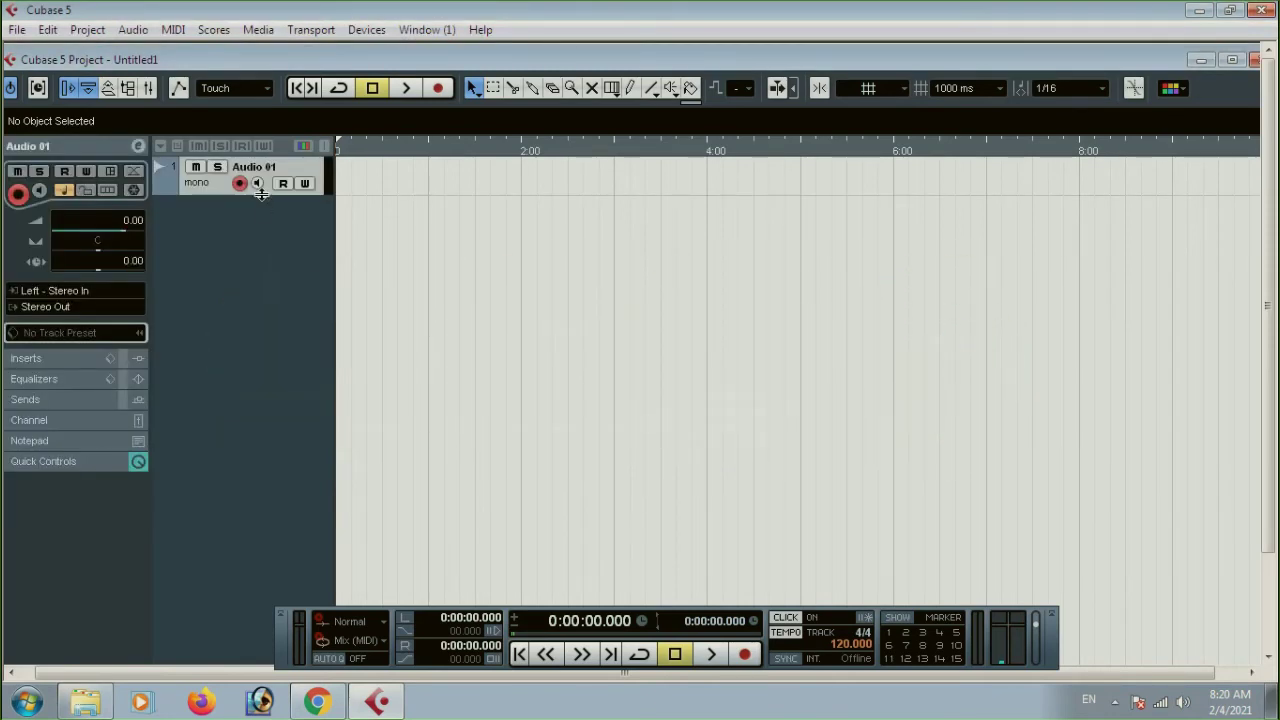
# Load AUTO TUNE - AutoTuneVST into the first insert slot of the Audio 01 track's channel settings and close the plug-in window
pyautogui.moveTo(261, 195); pyautogui.dragTo(257, 272)
pyautogui.click(240, 199)
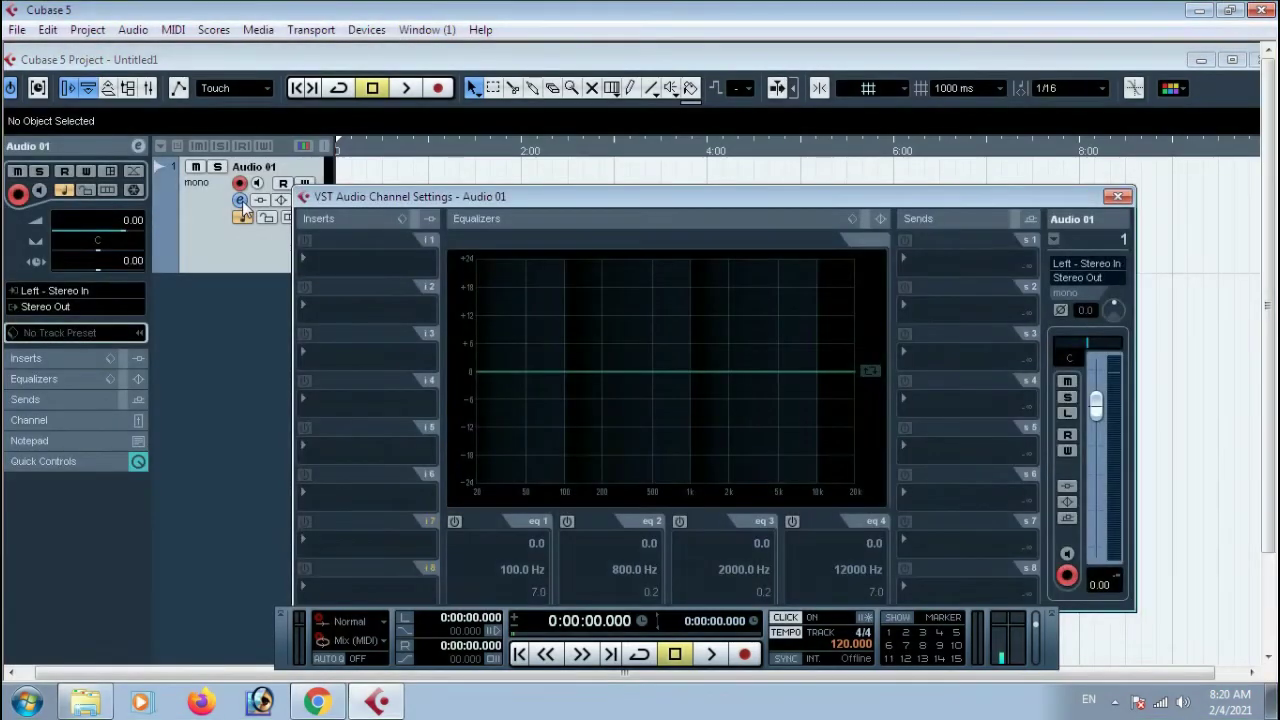
pyautogui.click(303, 258)
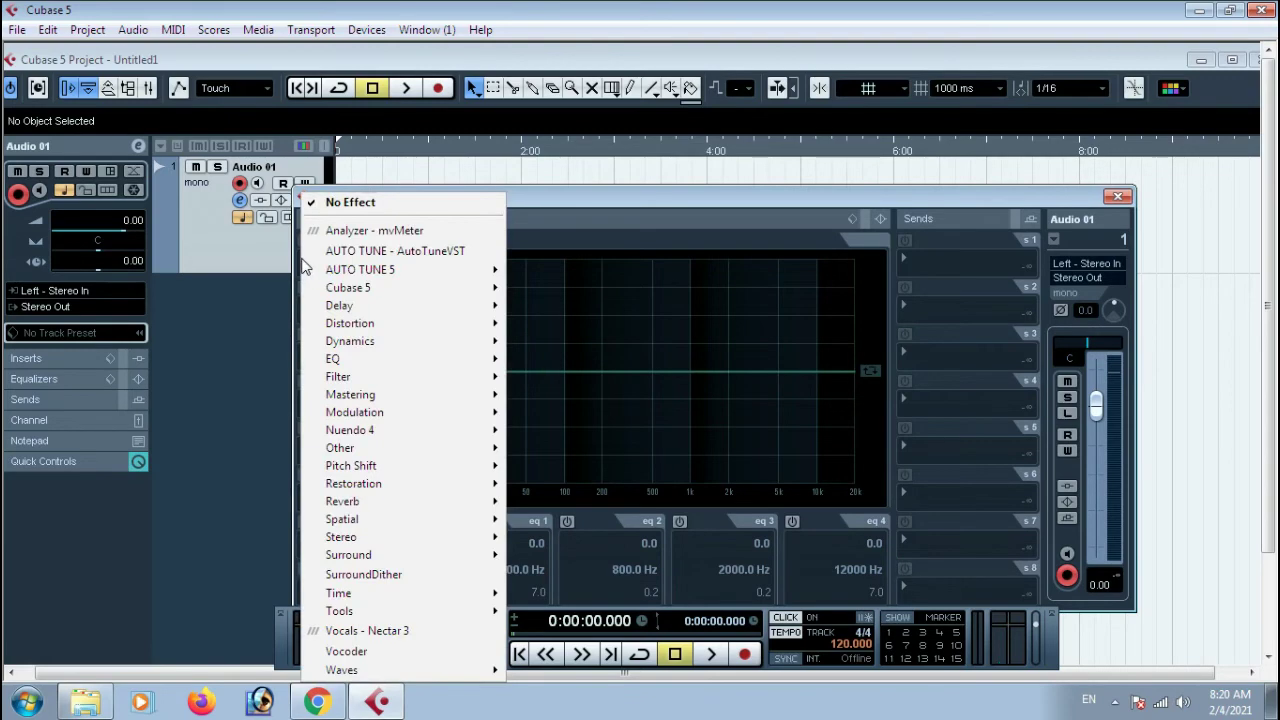
pyautogui.click(427, 259)
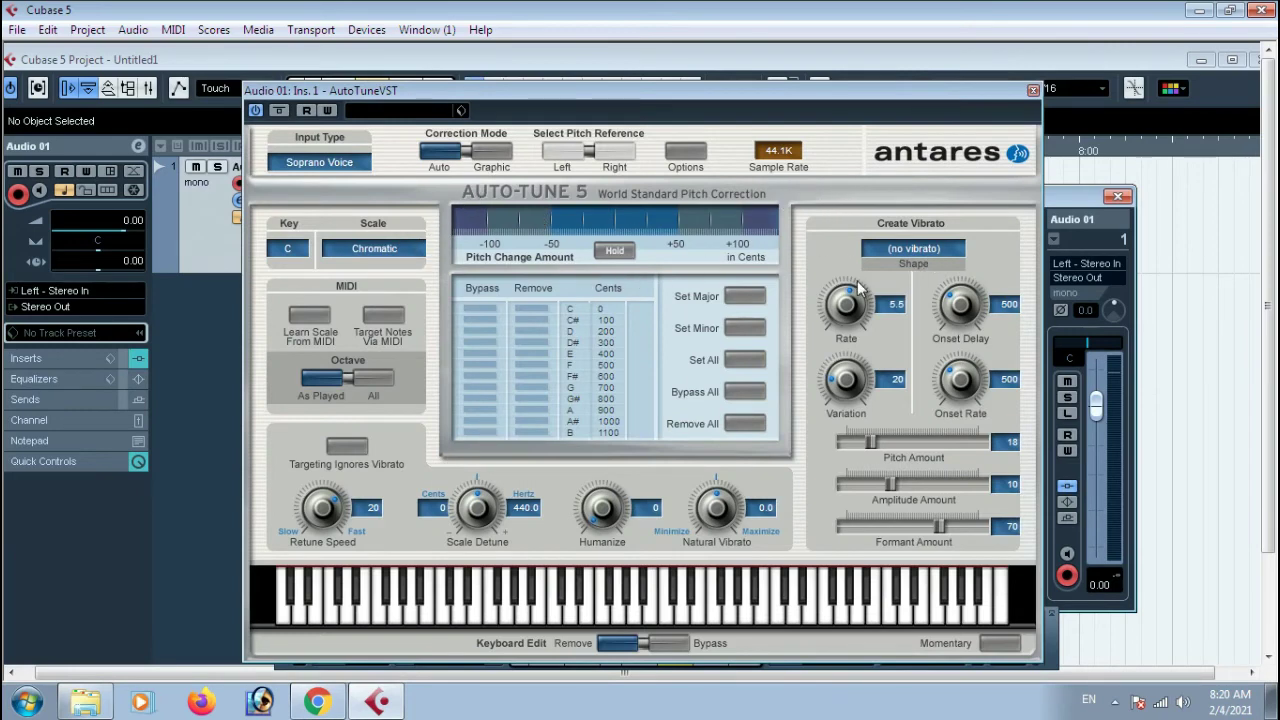
pyautogui.click(1033, 90)
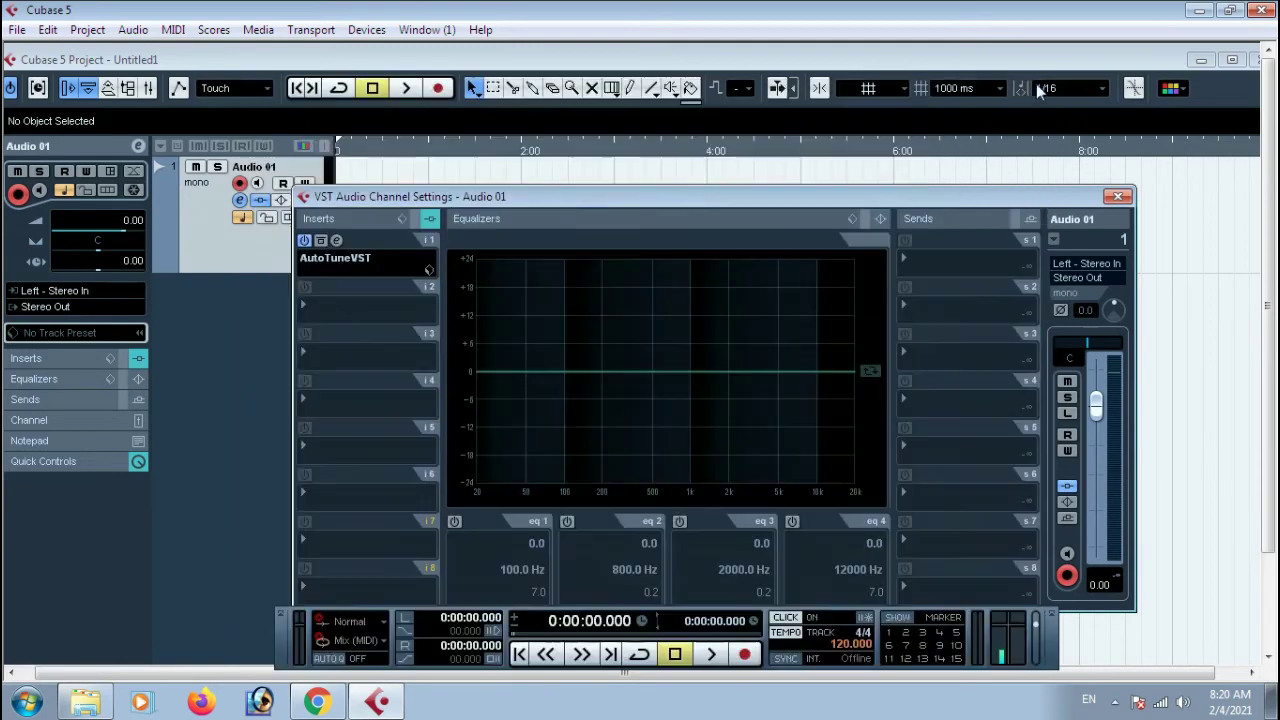
# Examine the Auto-Tune entries offered for the second insert slot of Audio 01 and close the channel settings
pyautogui.click(303, 293)
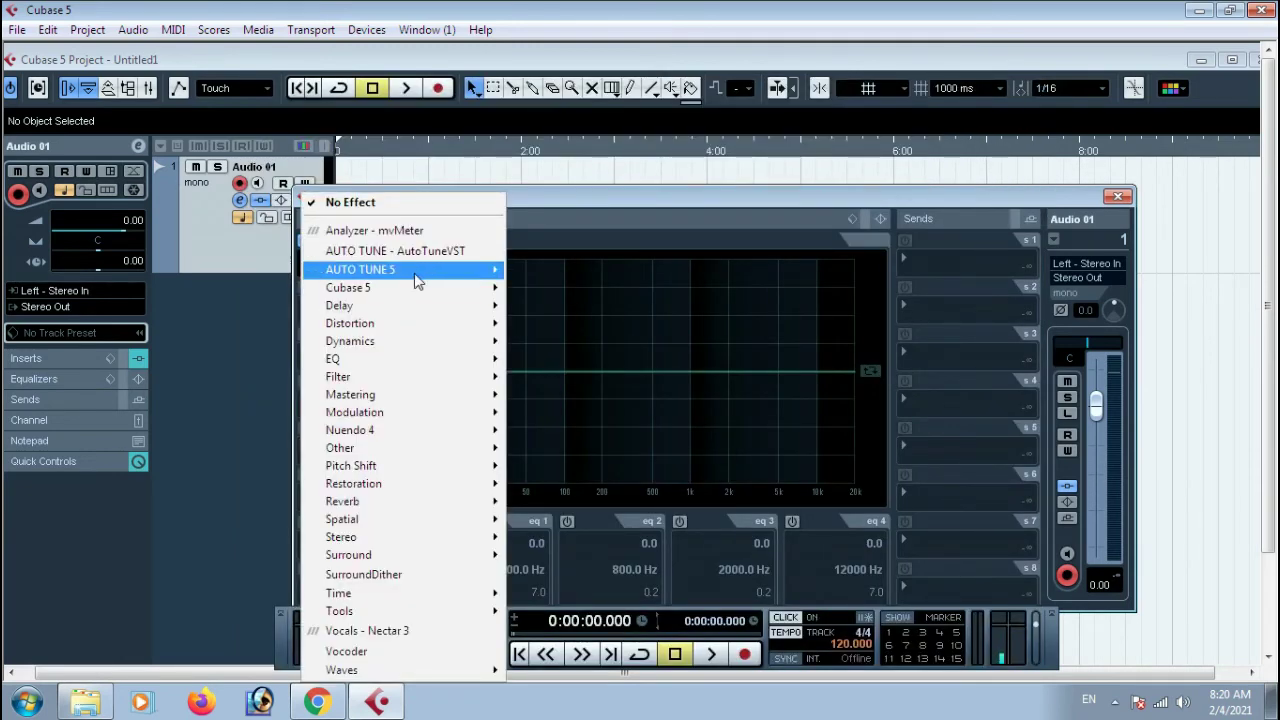
pyautogui.moveTo(416, 272)
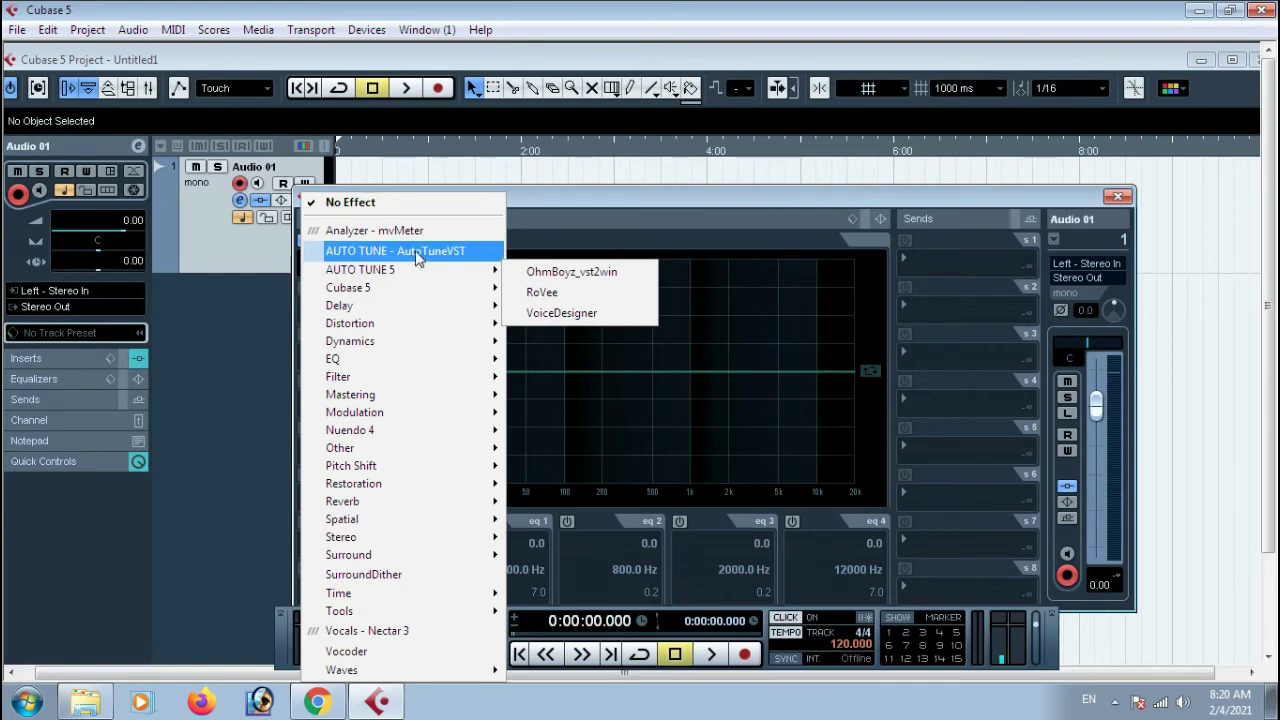
pyautogui.click(418, 258)
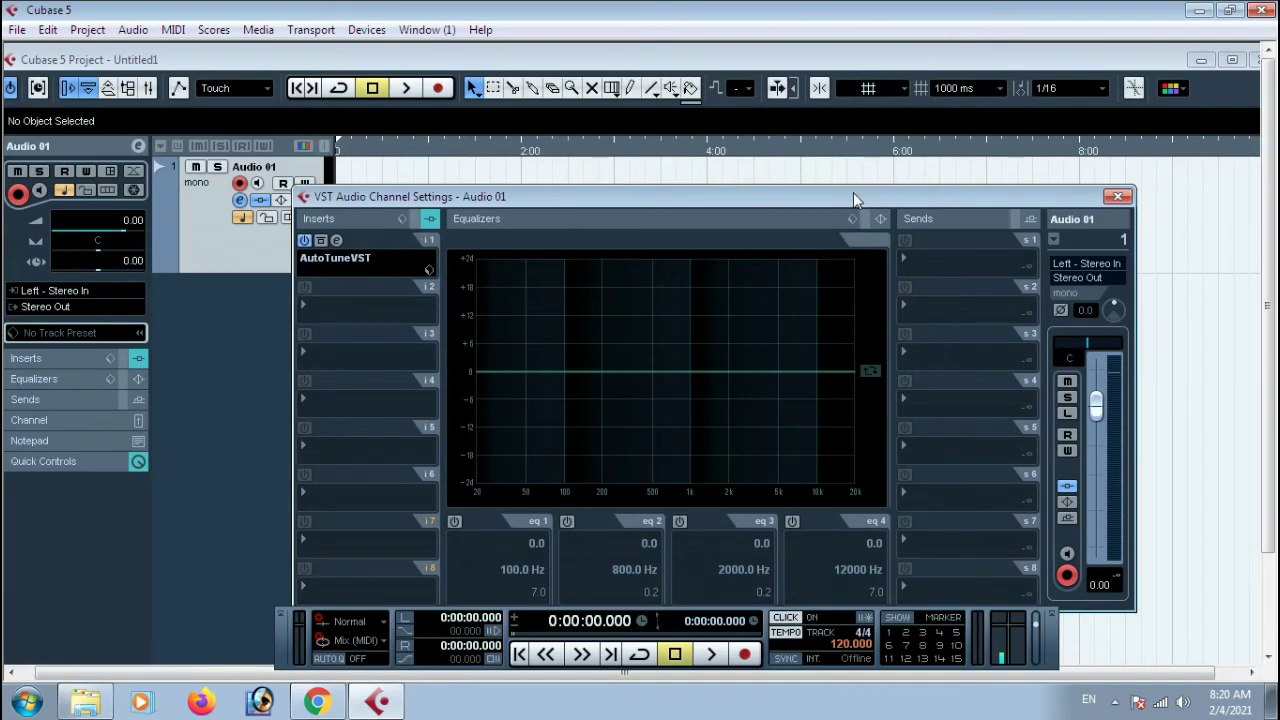
pyautogui.moveTo(852, 193); pyautogui.dragTo(771, 184)
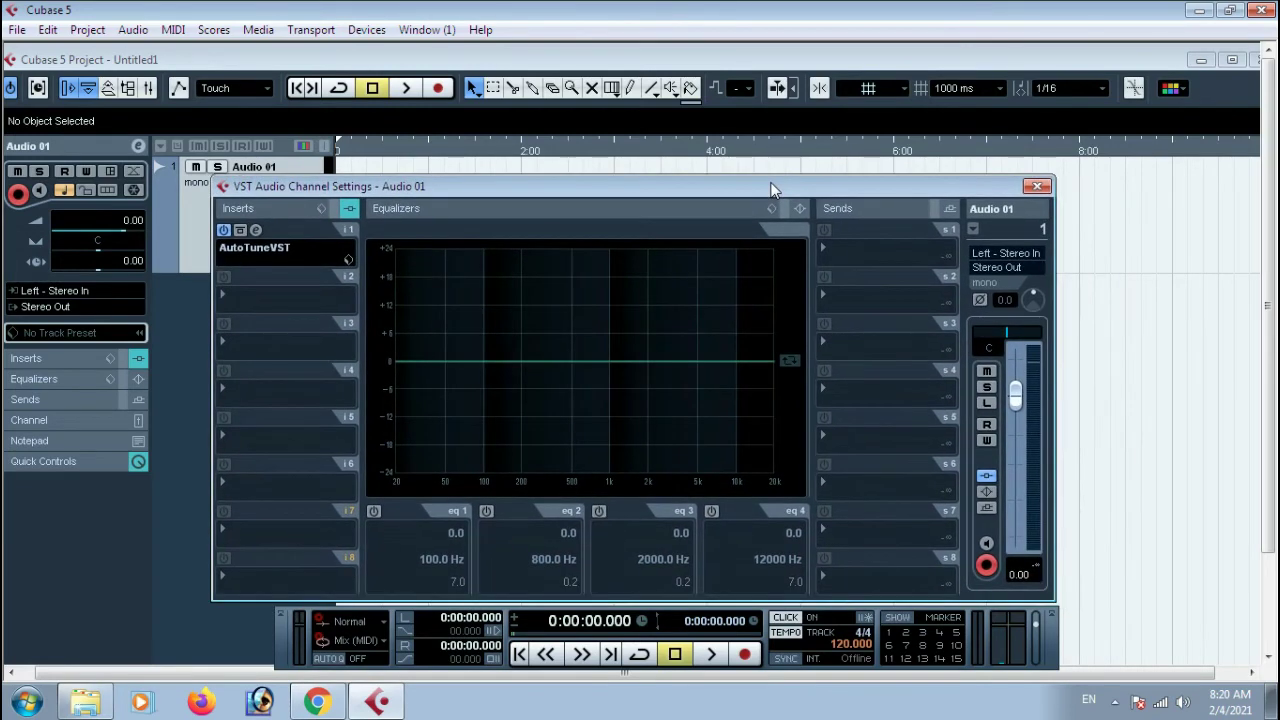
pyautogui.click(1036, 187)
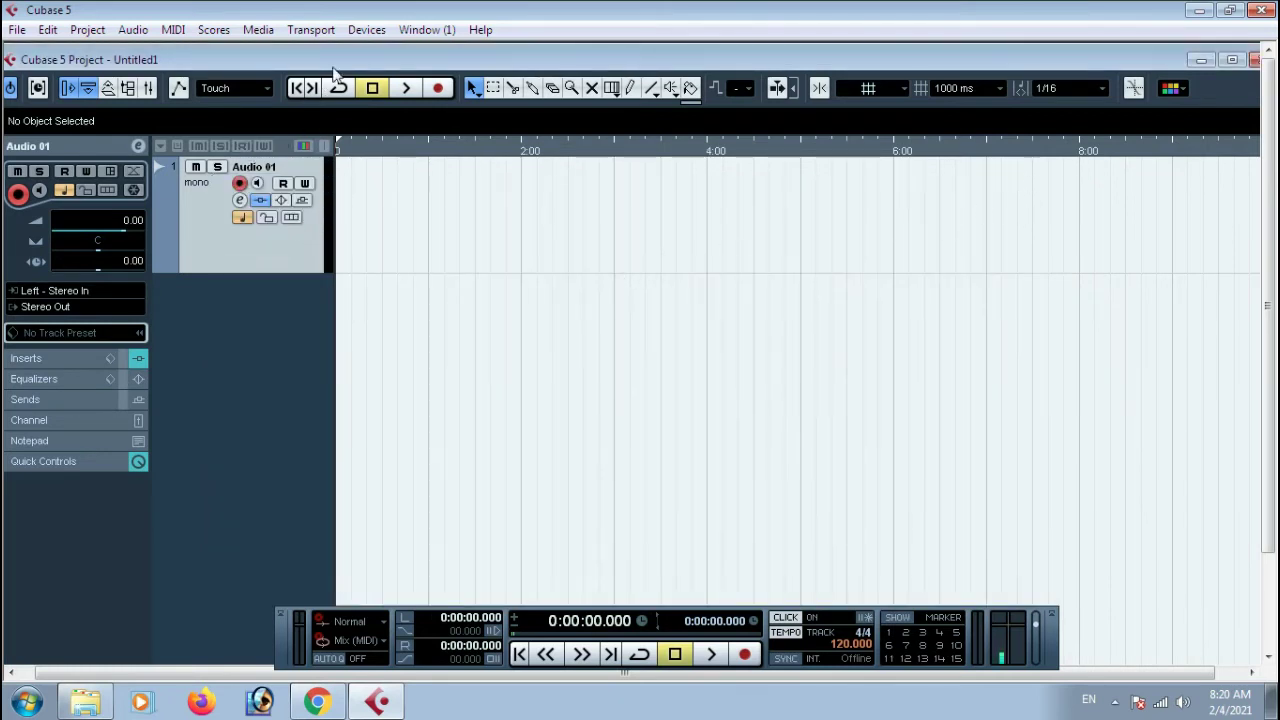
# Try to update the VST plug-in list in Plug-in Information, dismissing the Compressor message, and close the program
pyautogui.click(367, 31)
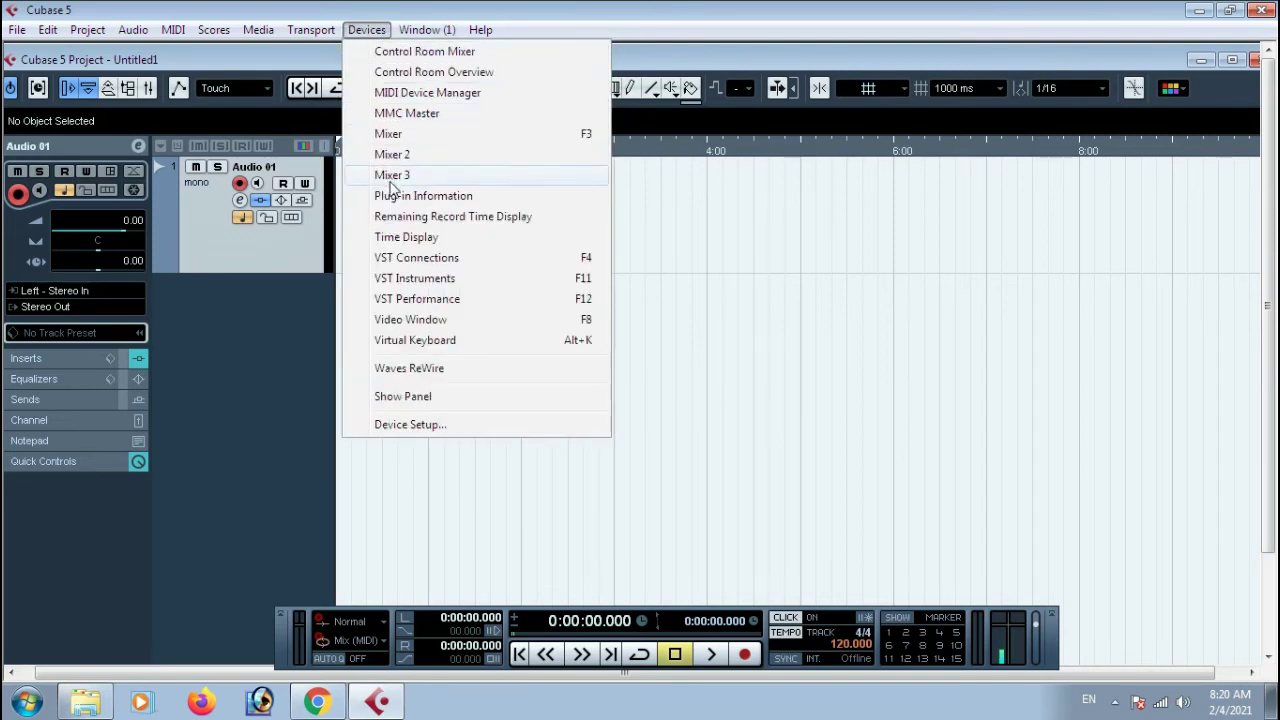
pyautogui.click(470, 200)
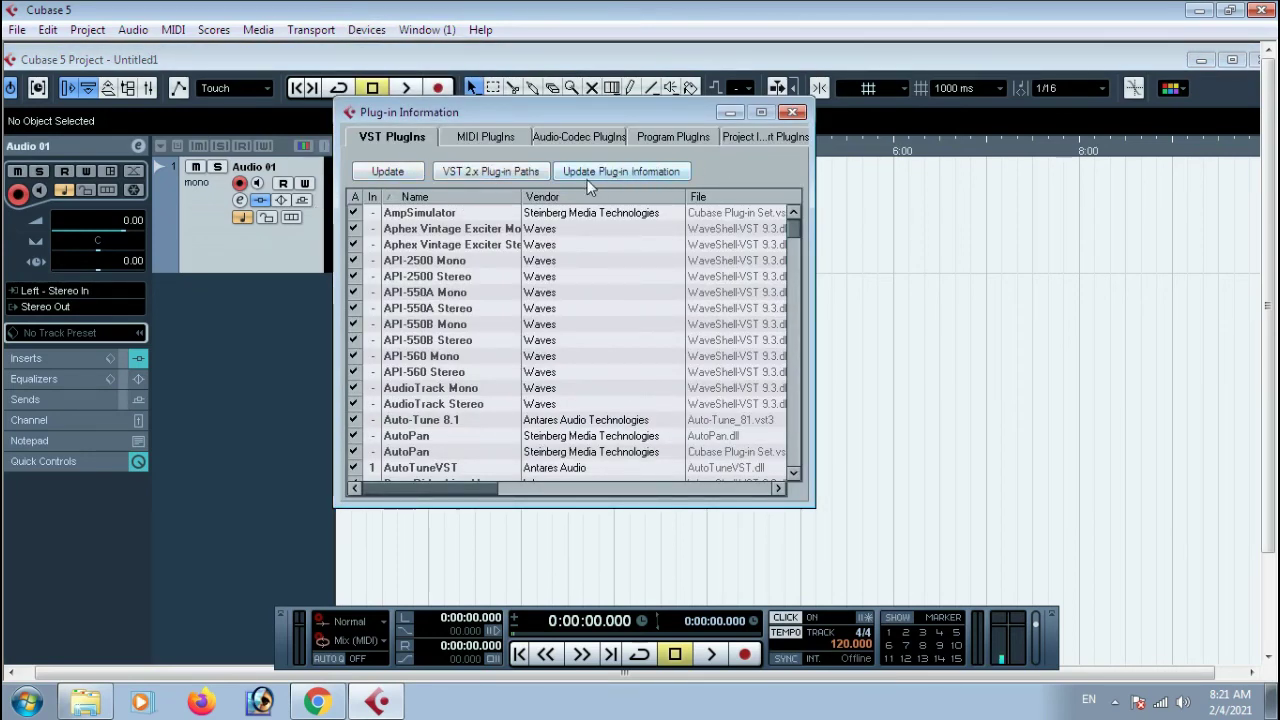
pyautogui.click(397, 172)
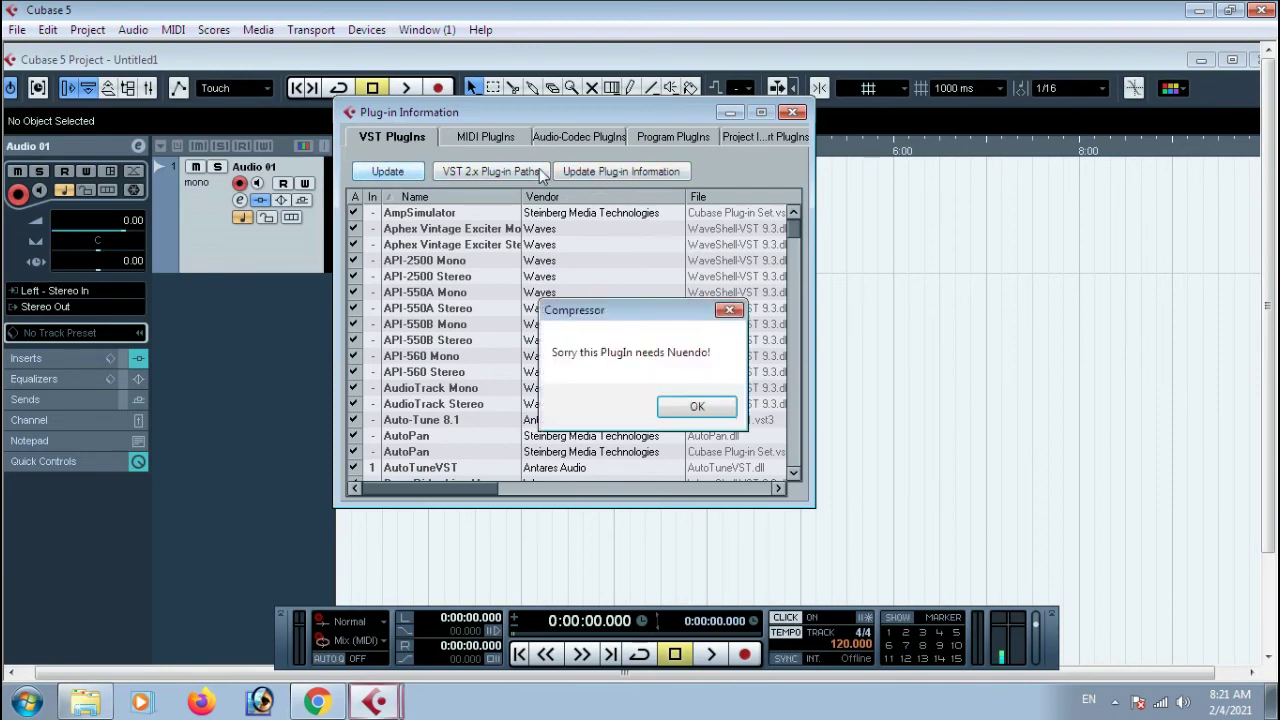
pyautogui.click(692, 408)
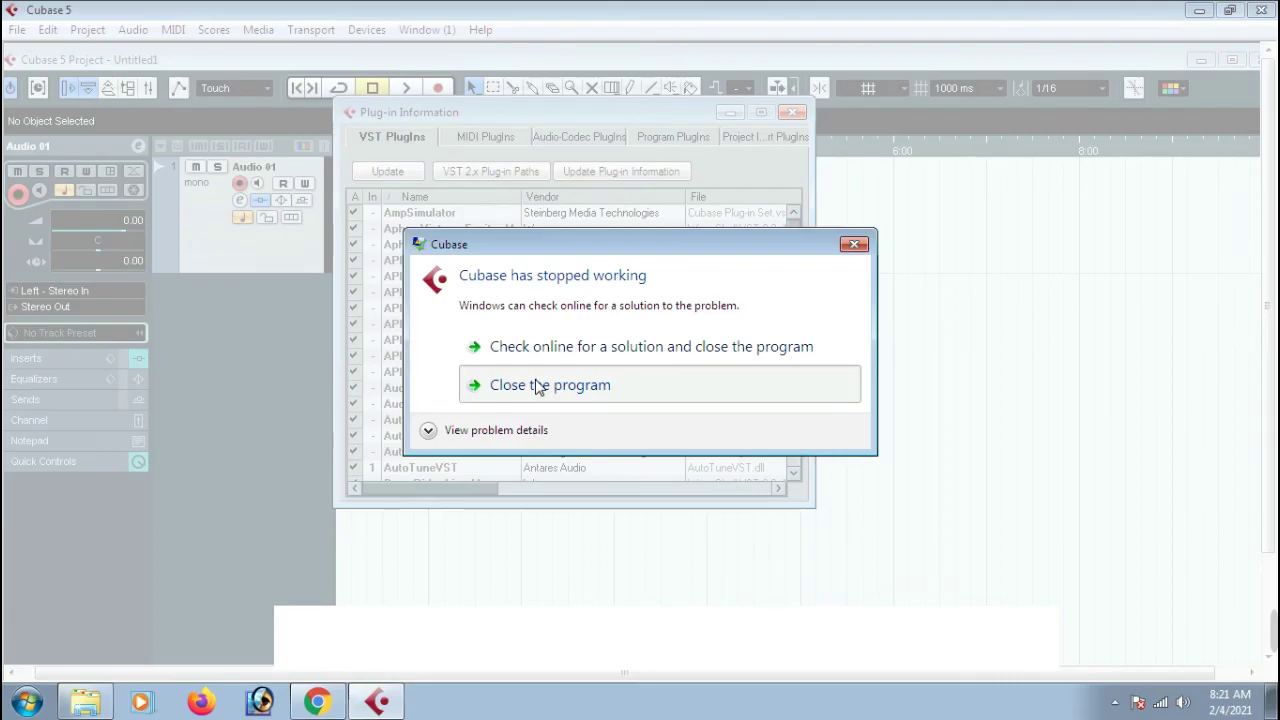
pyautogui.click(537, 387)
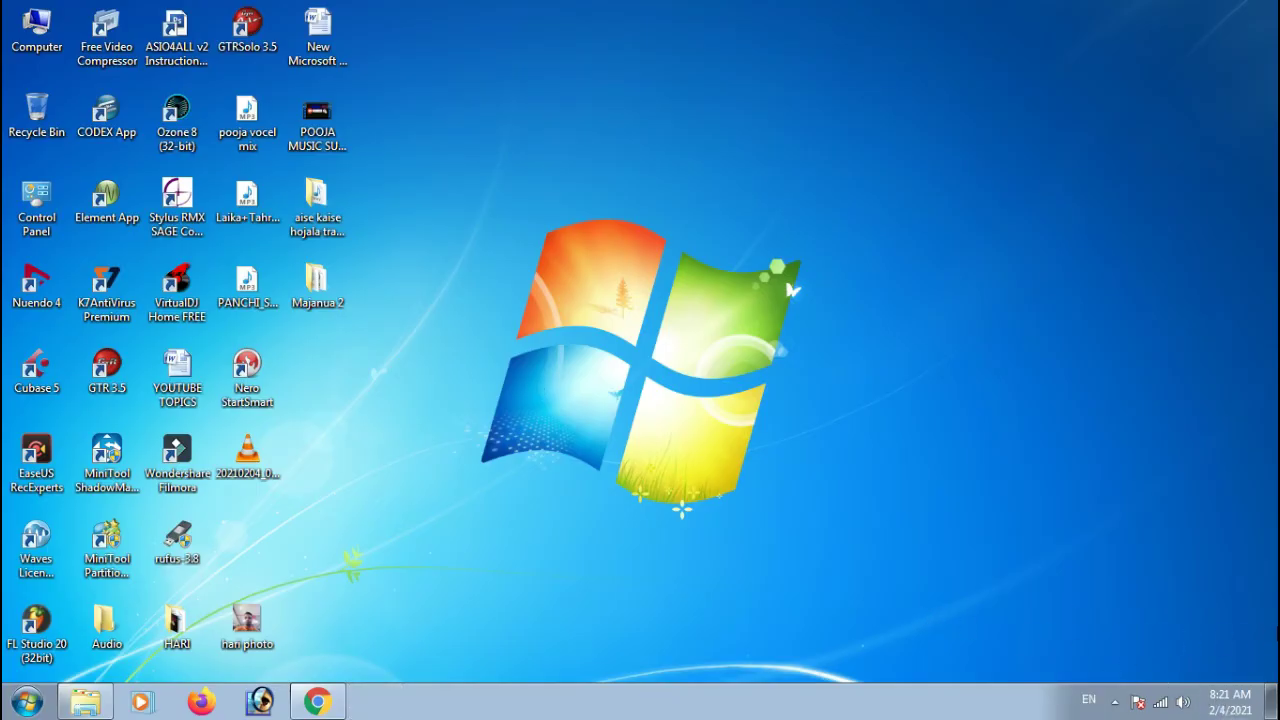